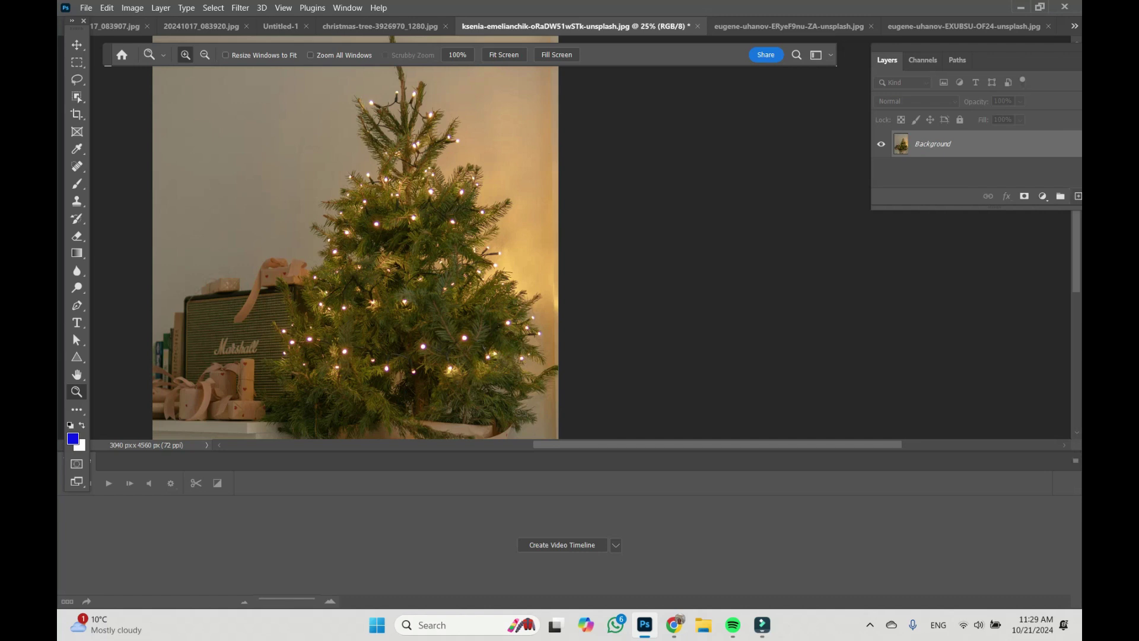
Add a new empty layer and set the Brush to 81 px size with 0% hardness.
click(1079, 196)
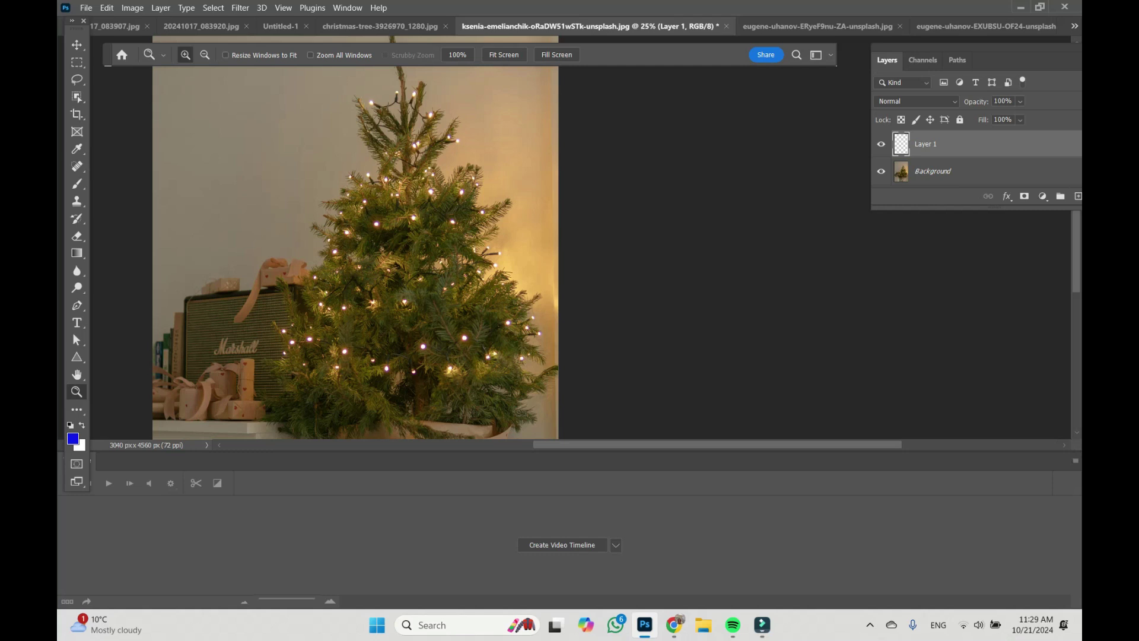
key(b)
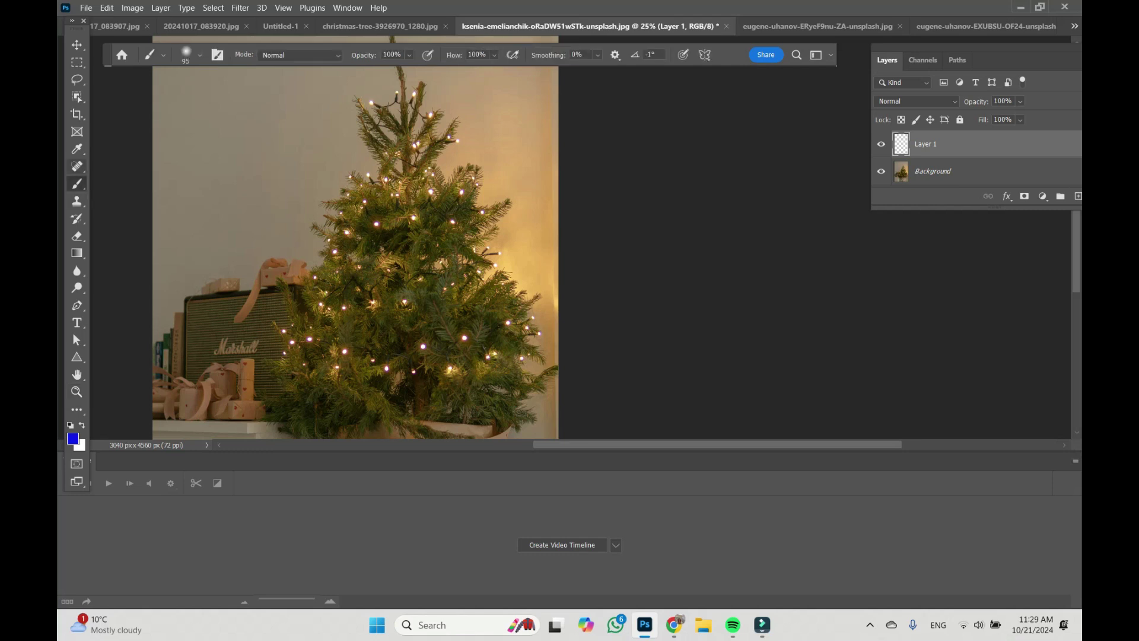
click(200, 55)
drag(218, 97, 212, 97)
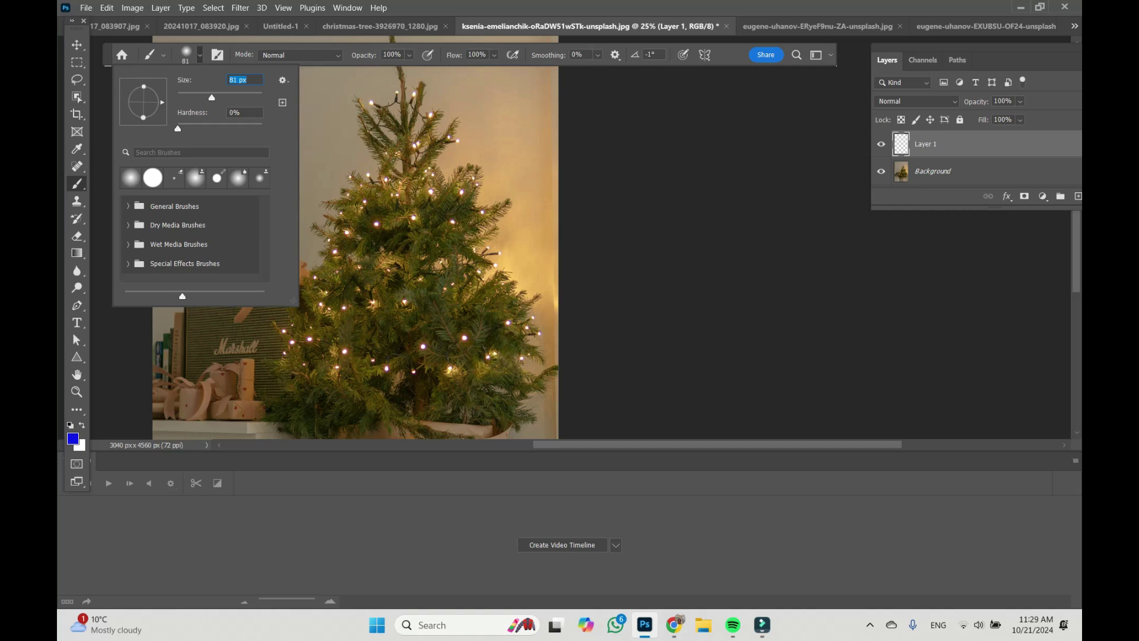
drag(178, 128, 177, 128)
Paint single blue dots over scattered lights from the tree's tip down to its lowest branches on the new layer.
click(76, 392)
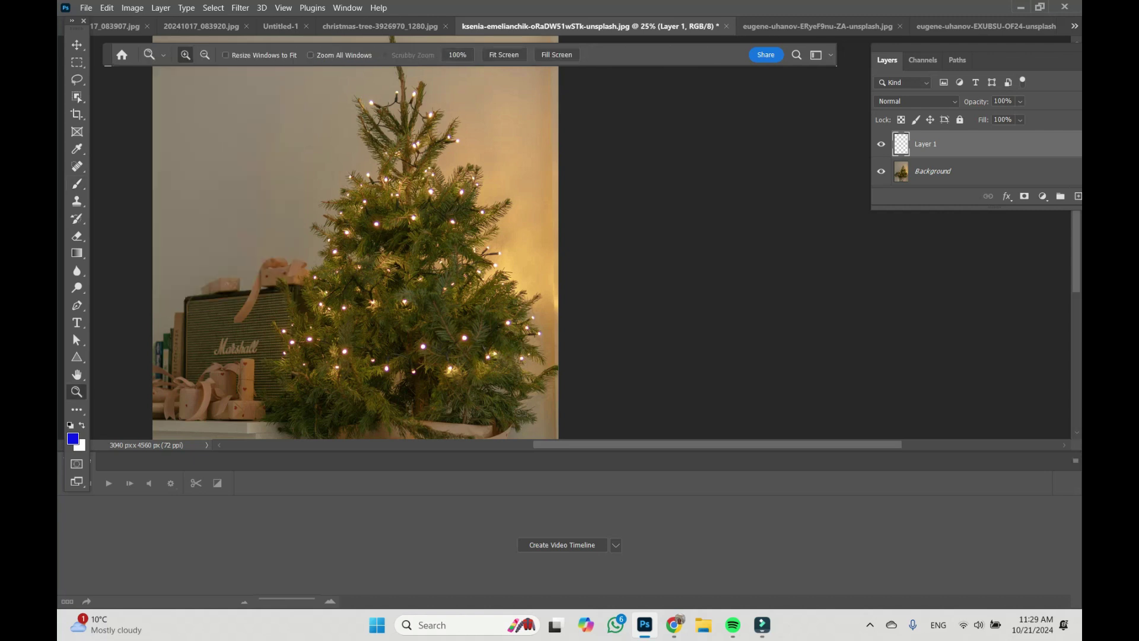
click(515, 143)
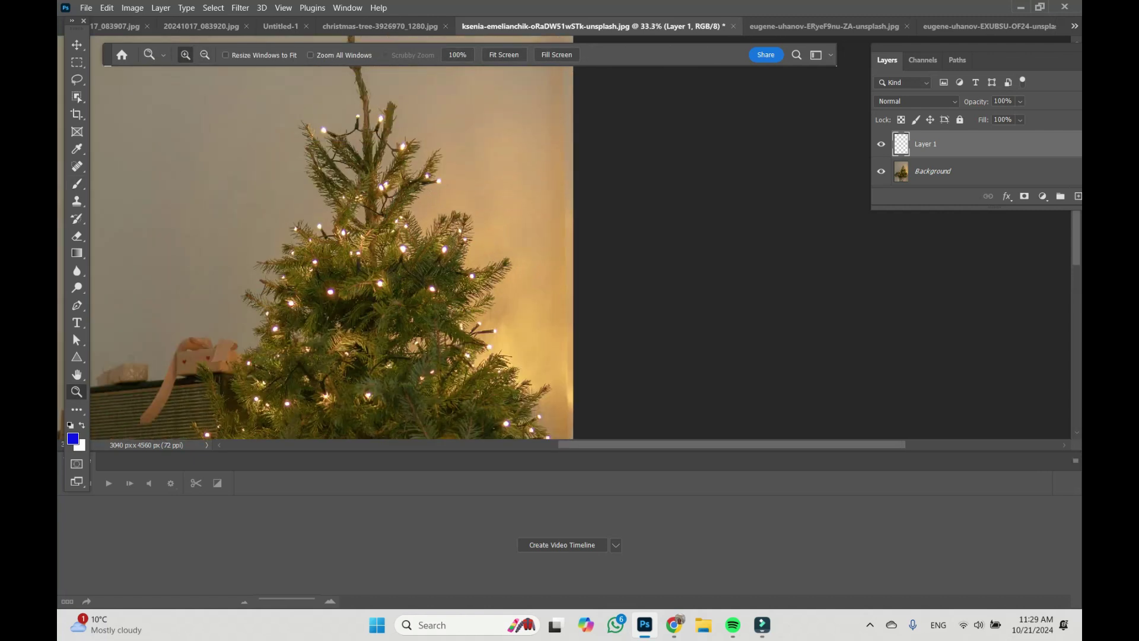
key(b)
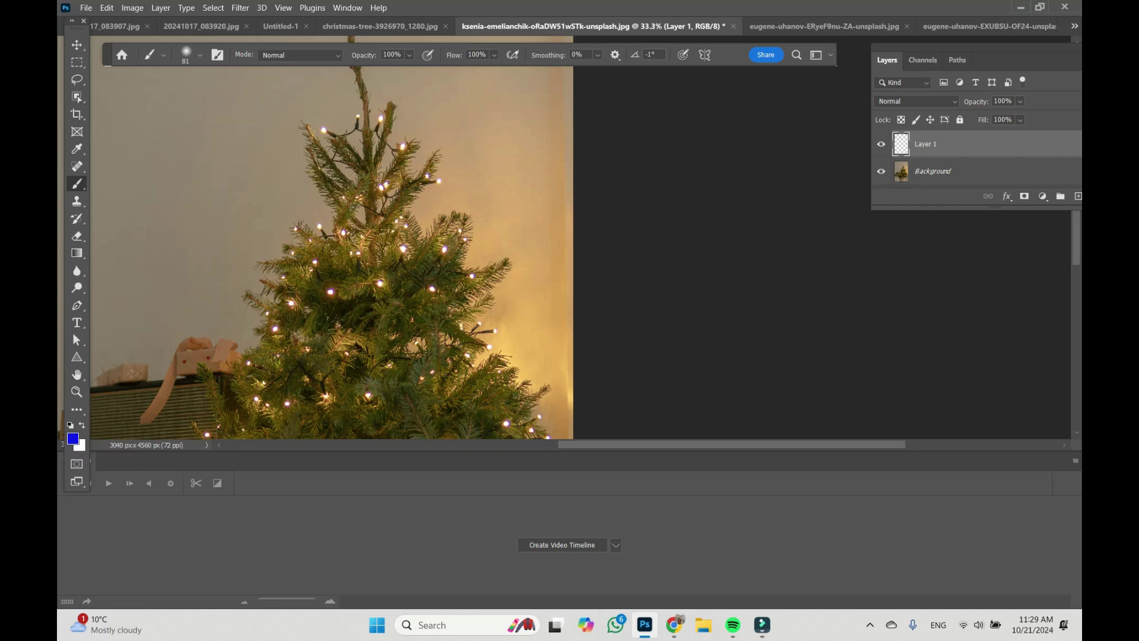
click(324, 127)
click(401, 249)
click(401, 146)
click(318, 226)
click(290, 304)
click(294, 253)
click(460, 326)
click(390, 365)
click(506, 425)
click(457, 231)
click(404, 216)
click(380, 187)
scroll(379, 187, down, 2)
click(264, 319)
click(241, 381)
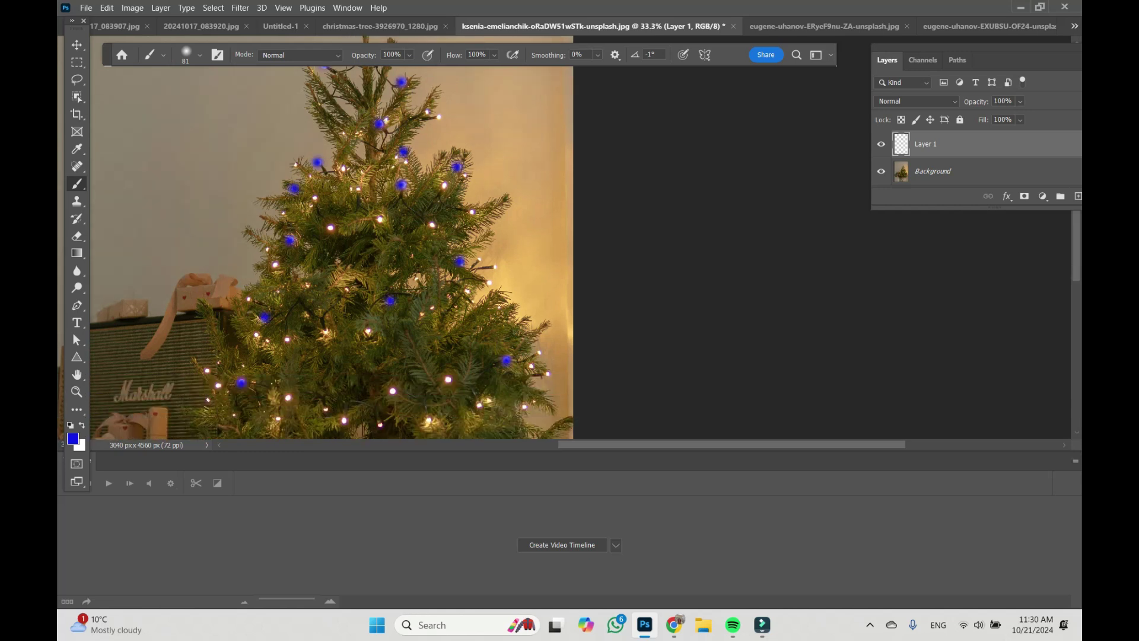
click(207, 371)
scroll(207, 371, down, 1)
click(433, 378)
click(481, 363)
click(546, 330)
click(289, 297)
scroll(288, 297, down, 1)
click(236, 331)
click(325, 325)
scroll(325, 325, up, 1)
click(358, 124)
scroll(359, 124, up, 1)
click(435, 321)
click(497, 277)
scroll(496, 277, down, 1)
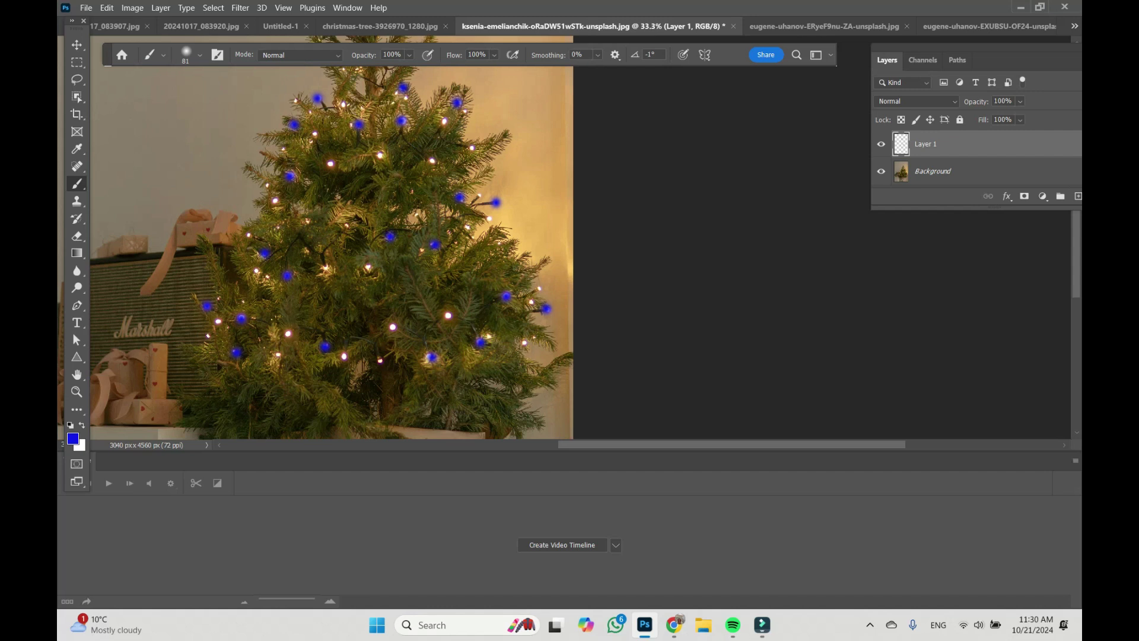
Set the foreground colour to red f71308 and paint red dots over more of the tree's white lights, between the blue ones.
click(73, 439)
text(ff0000)
key(Return)
click(269, 187)
click(250, 236)
click(296, 99)
click(394, 103)
click(480, 195)
click(534, 338)
click(542, 289)
click(289, 331)
click(280, 229)
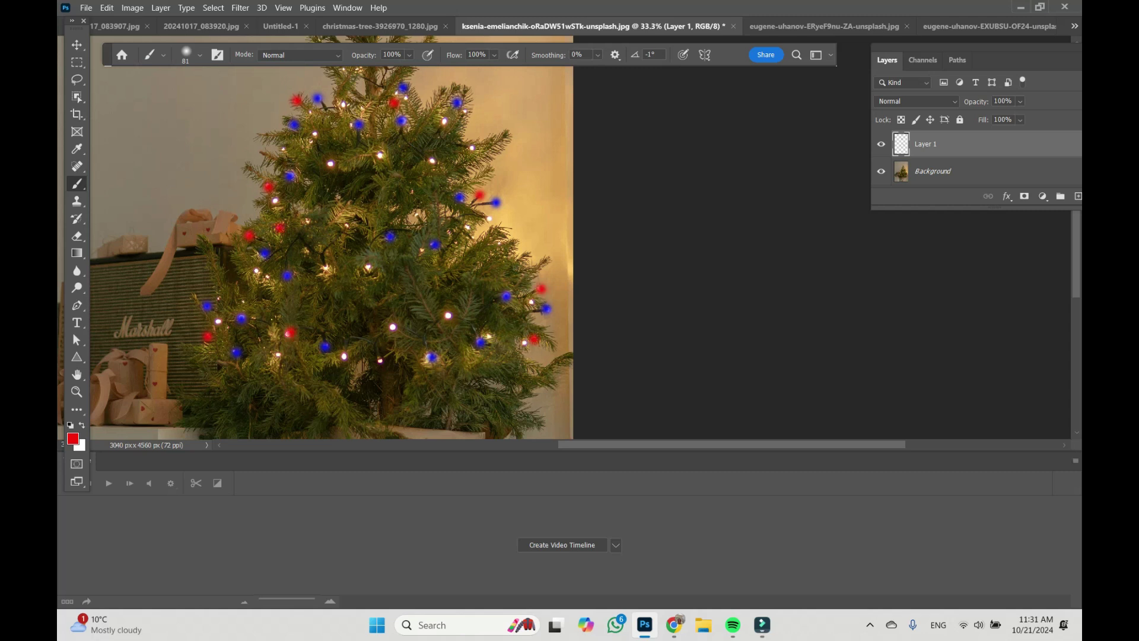
click(314, 133)
scroll(332, 148, up, 1)
click(379, 187)
scroll(380, 185, up, 2)
click(380, 96)
click(426, 157)
click(406, 207)
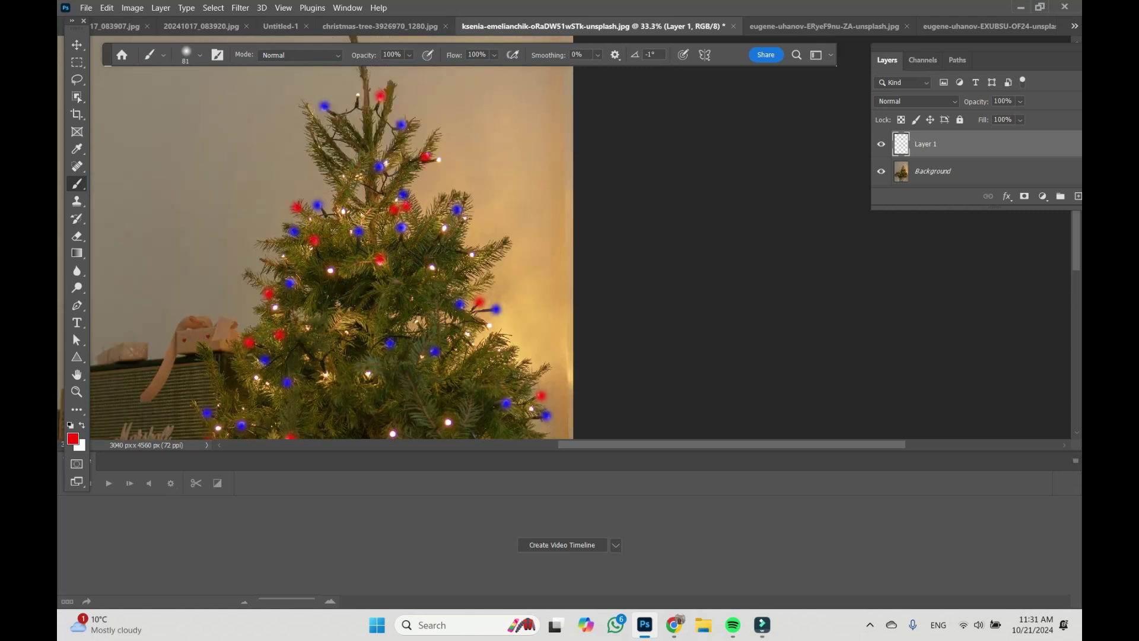
click(473, 256)
scroll(471, 297, up, 1)
click(469, 355)
scroll(463, 356, down, 4)
click(449, 357)
scroll(449, 333, down, 1)
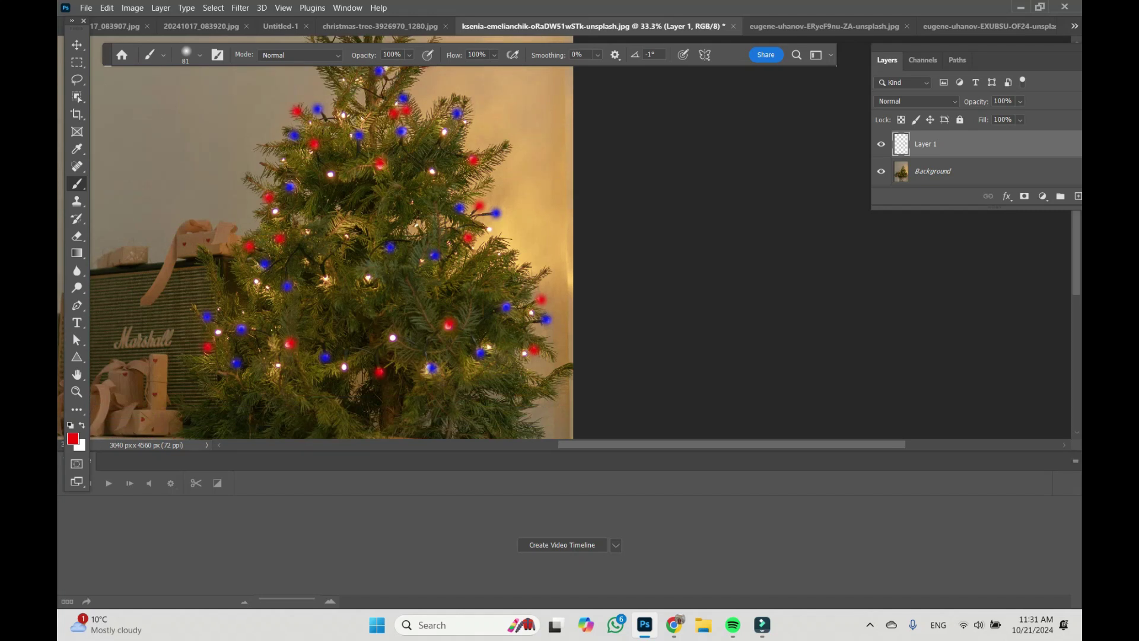
click(306, 232)
click(368, 277)
Set the foreground colour to green 12c208 and paint green dots over the remaining white lights across the tree.
click(73, 439)
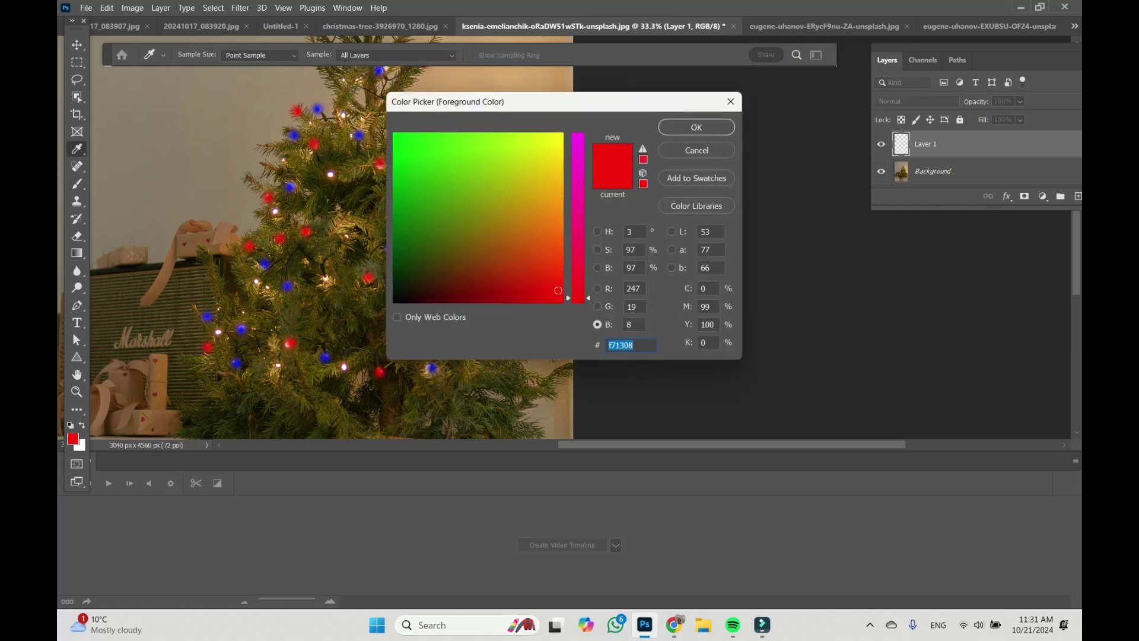
click(406, 173)
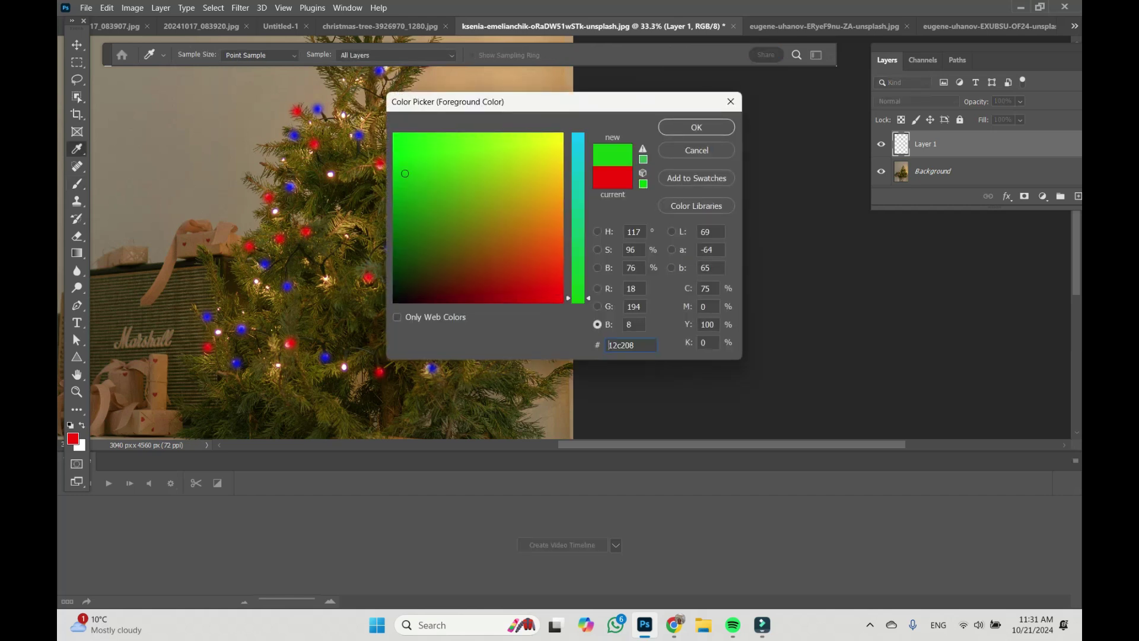
click(697, 127)
click(285, 158)
click(331, 174)
click(274, 211)
click(256, 282)
click(219, 310)
click(217, 334)
click(344, 365)
click(276, 363)
click(347, 238)
click(269, 287)
click(325, 276)
click(442, 132)
click(467, 124)
click(431, 171)
click(344, 117)
click(349, 139)
scroll(349, 139, up, 1)
click(386, 98)
click(439, 100)
scroll(439, 101, down, 1)
click(523, 361)
click(392, 345)
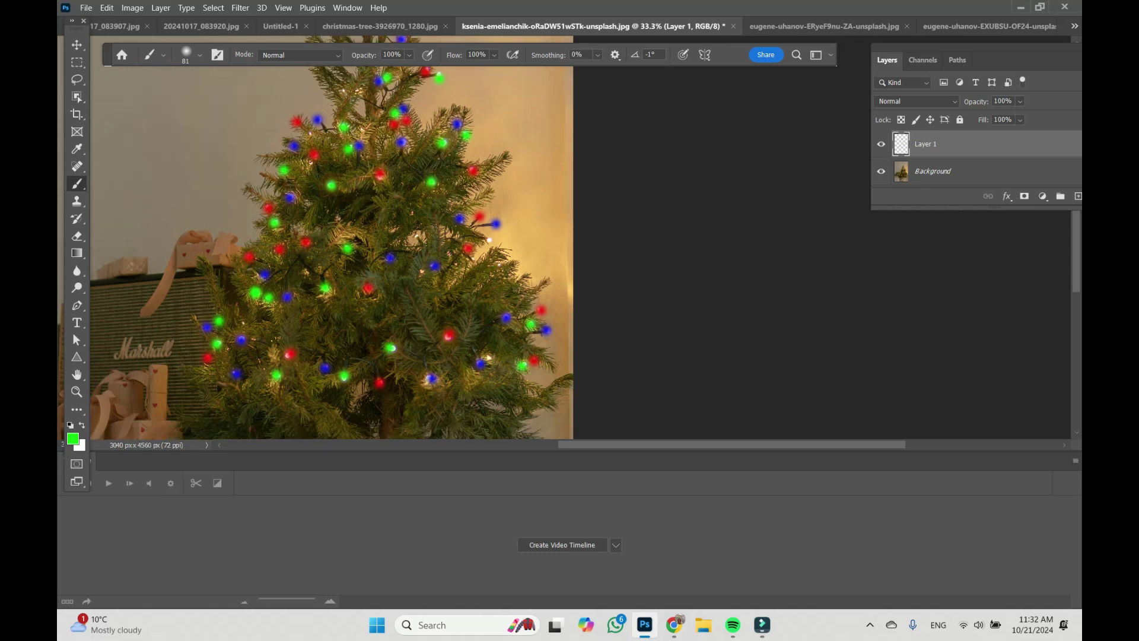
scroll(391, 346, down, 1)
click(446, 301)
scroll(446, 301, up, 4)
click(357, 96)
scroll(356, 96, down, 2)
click(487, 273)
scroll(488, 273, down, 3)
Check the whole tree and paint one more green dot on the missed light in its middle.
click(76, 391)
click(355, 238)
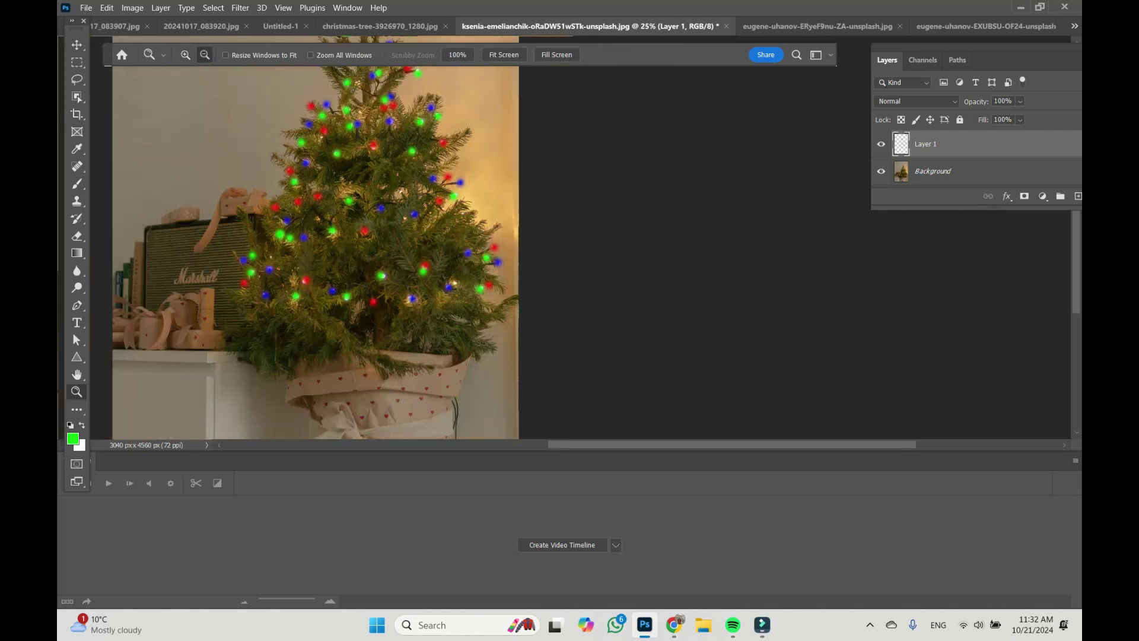
scroll(355, 239, up, 3)
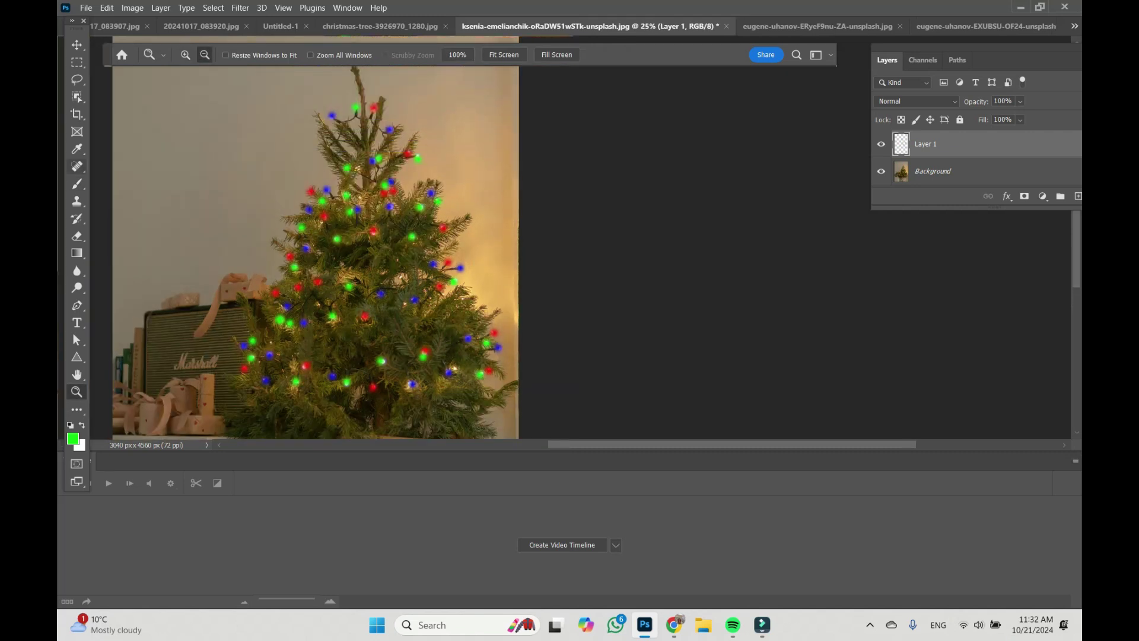
click(76, 184)
click(401, 275)
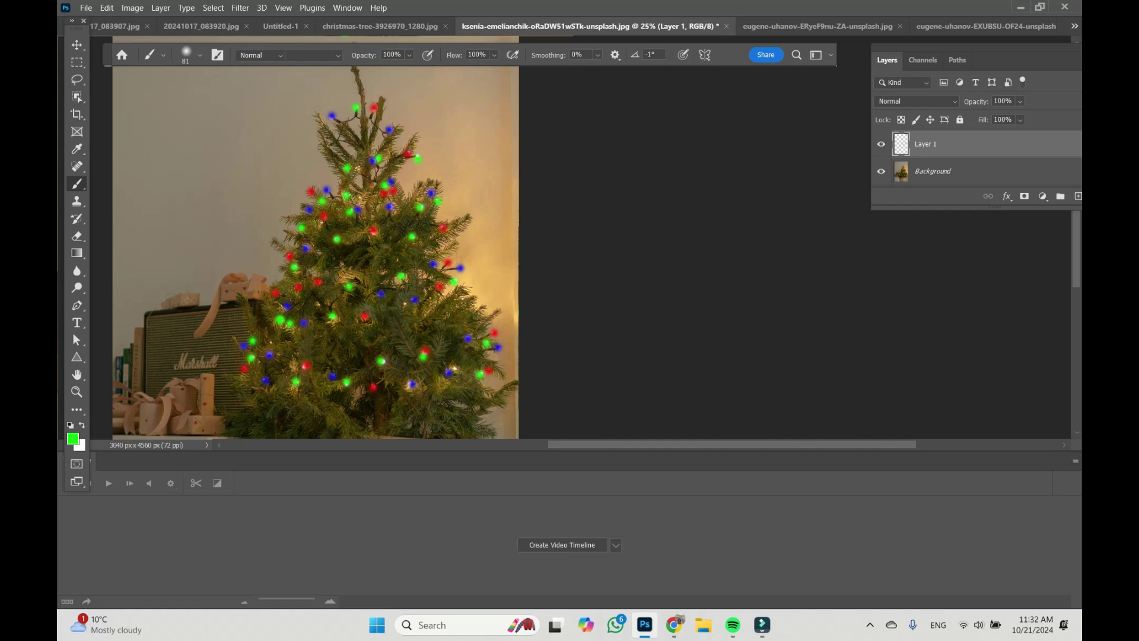
Duplicate the layer with the painted lights and hide the original Layer 1.
key(j)
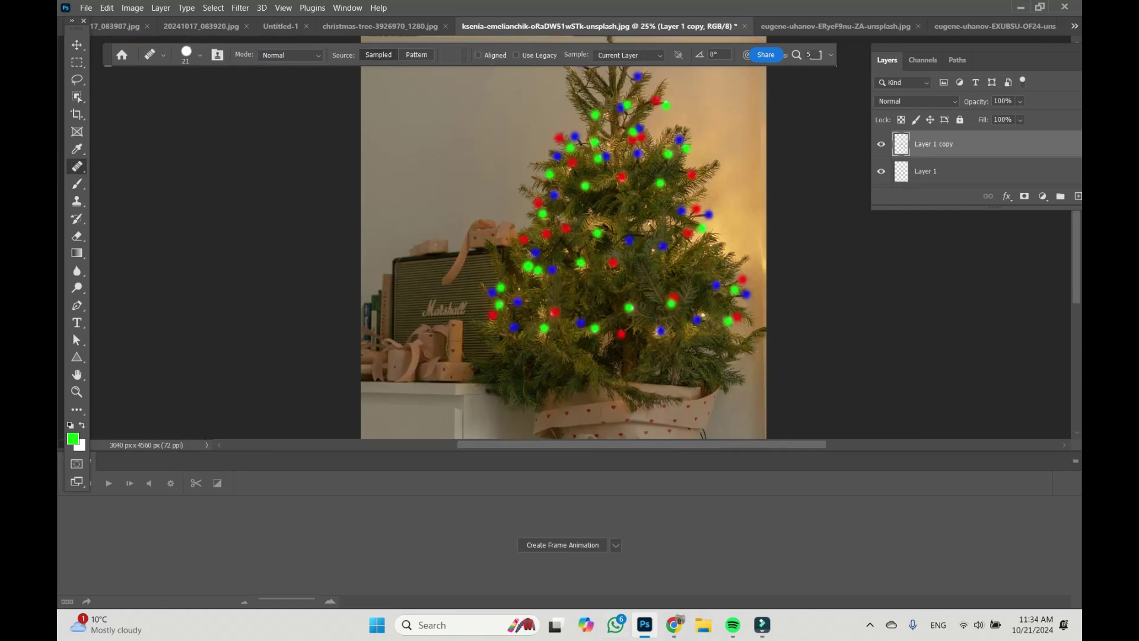
scroll(564, 249, right, 3)
scroll(563, 249, up, 1)
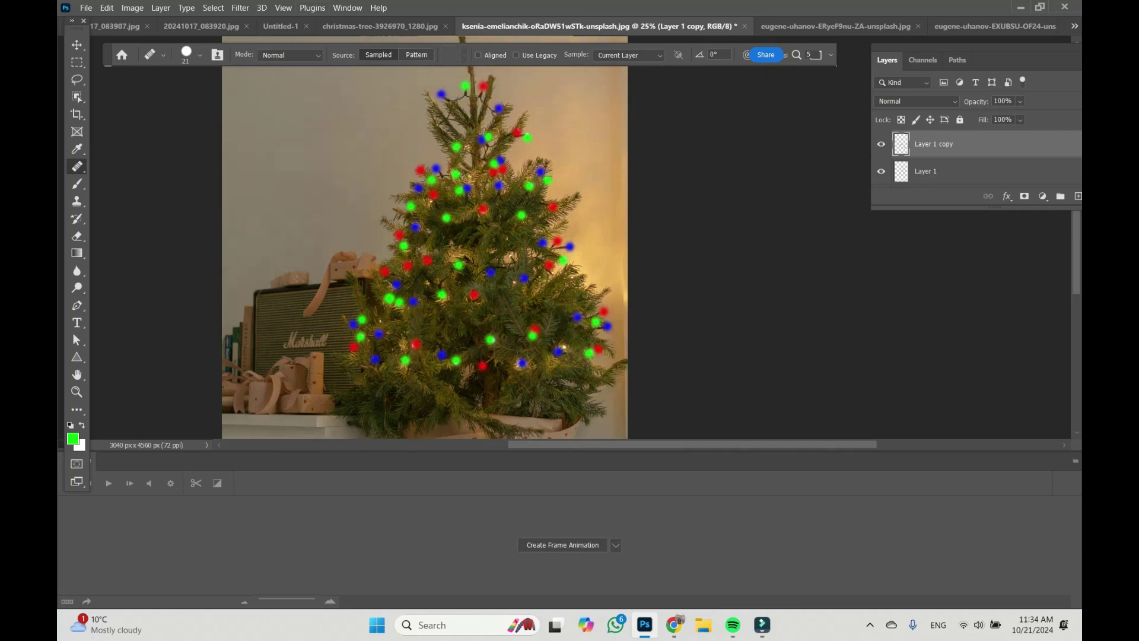
scroll(344, 326, up, 1)
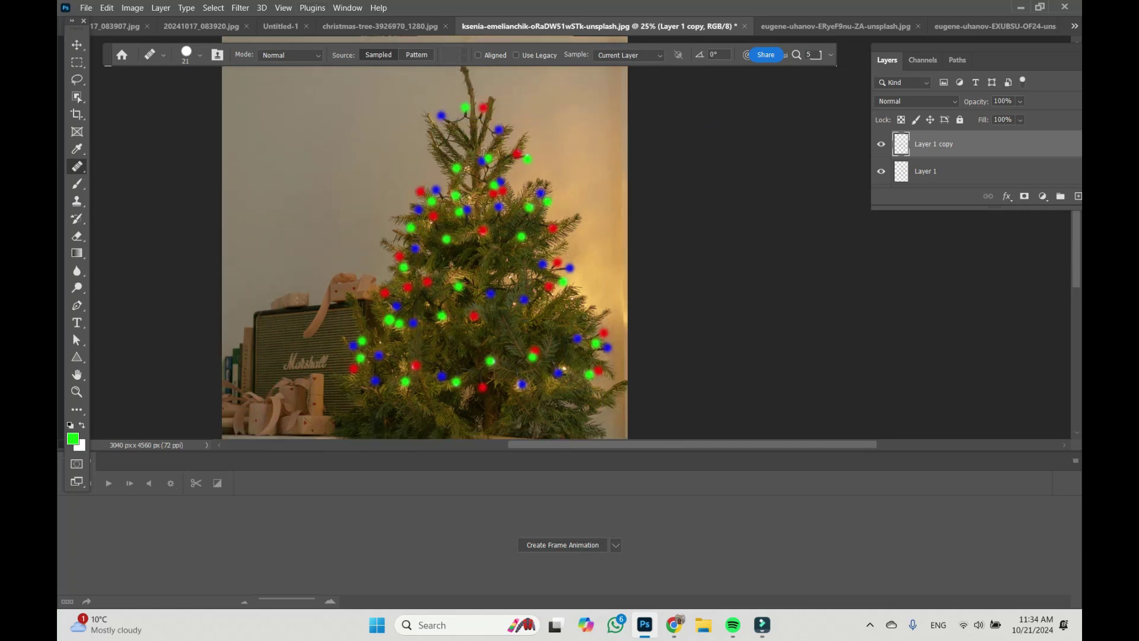
click(882, 172)
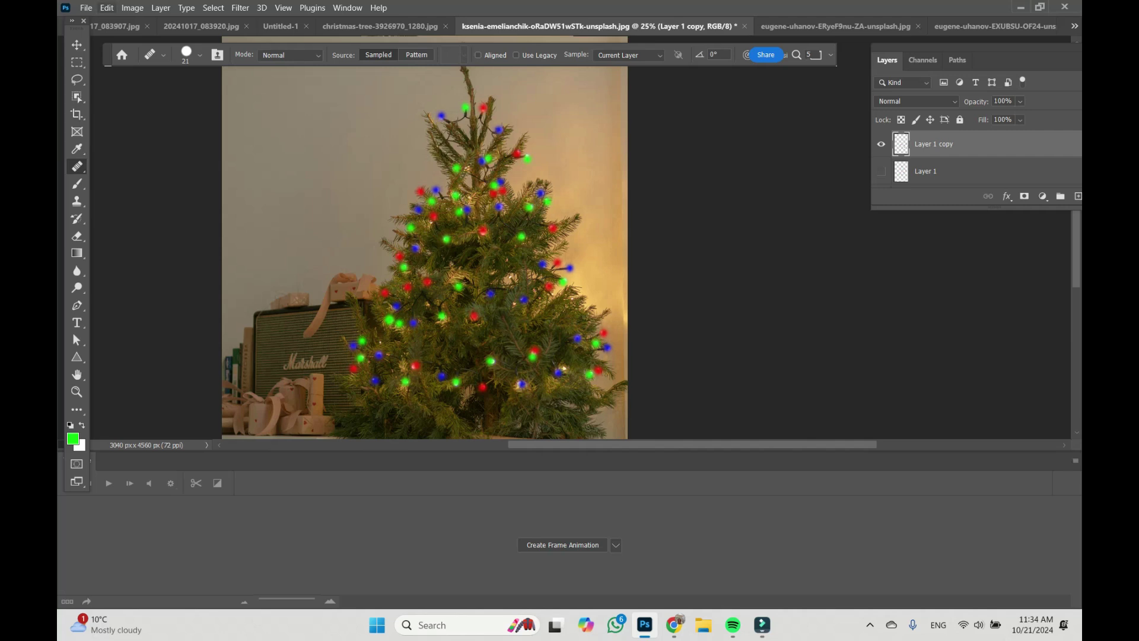
Shift the duplicated lights' colours with a Hue/Saturation adjustment, setting Hue to -127.
click(133, 8)
mouse_move(152, 39)
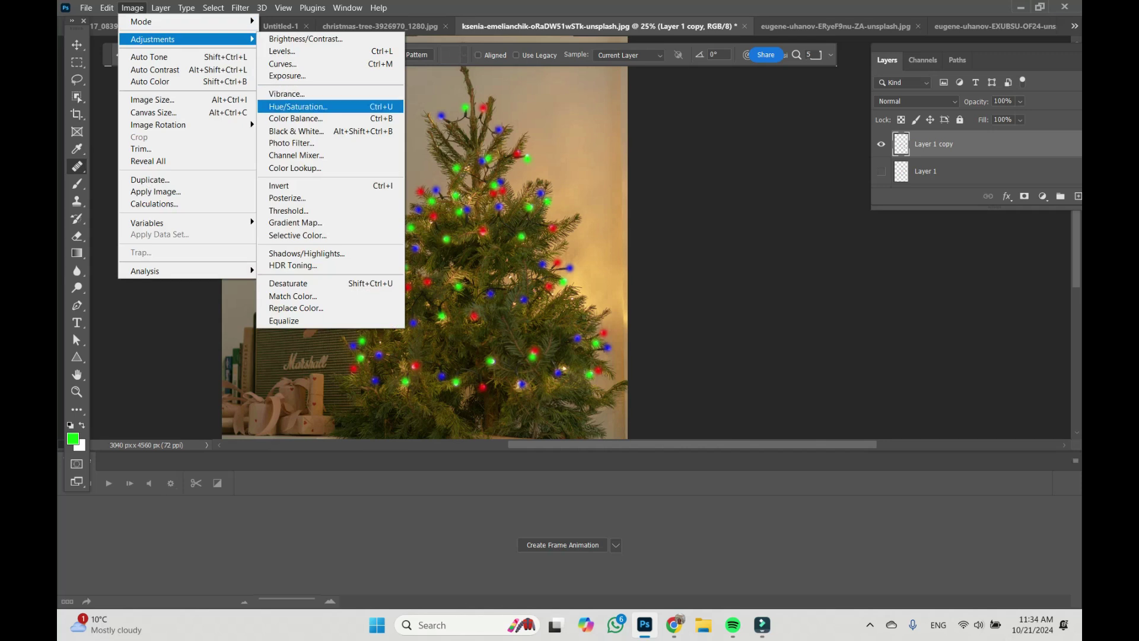
click(298, 107)
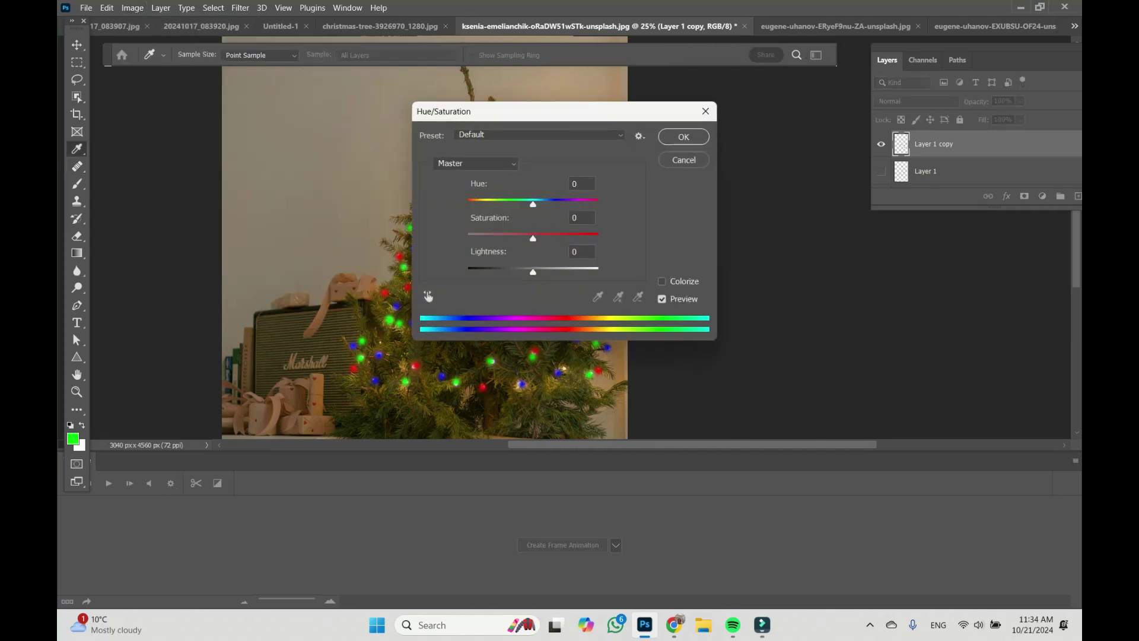
drag(451, 110, 666, 209)
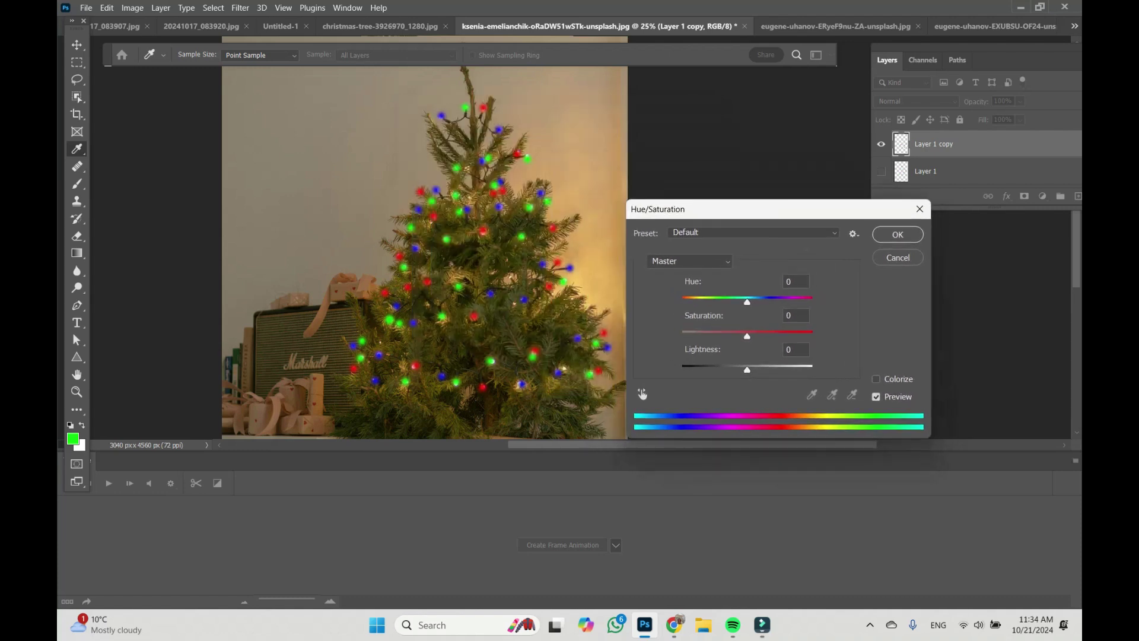
drag(747, 302, 747, 302)
drag(748, 302, 696, 302)
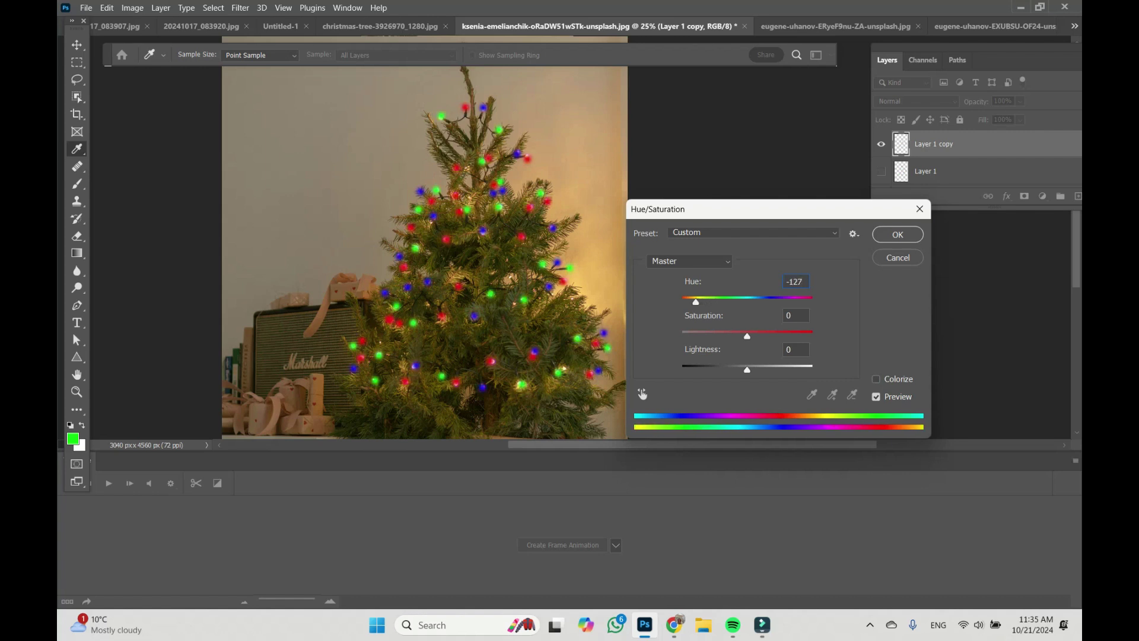
key(Return)
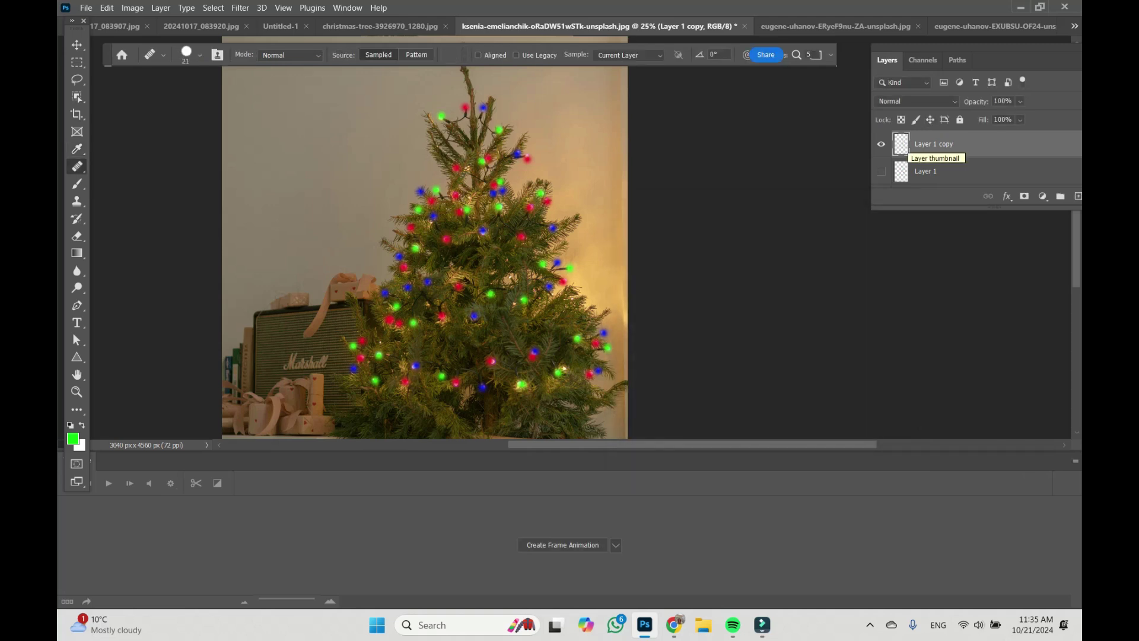
Duplicate the recoloured Layer 1 copy and hide the layer it was copied from.
key(ctrl+j)
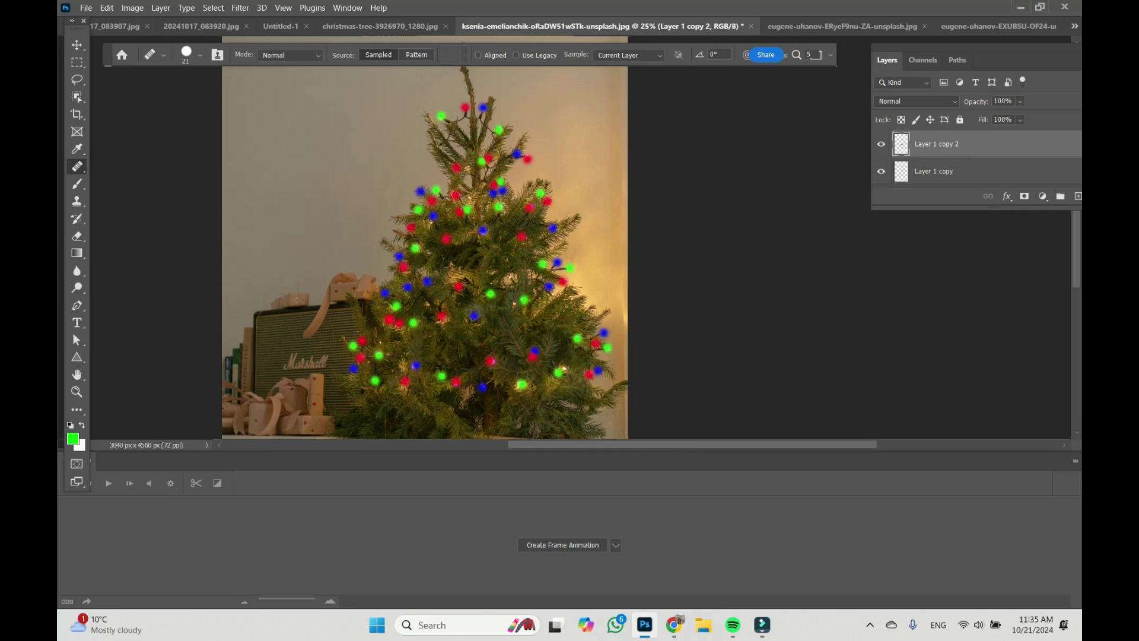
click(881, 171)
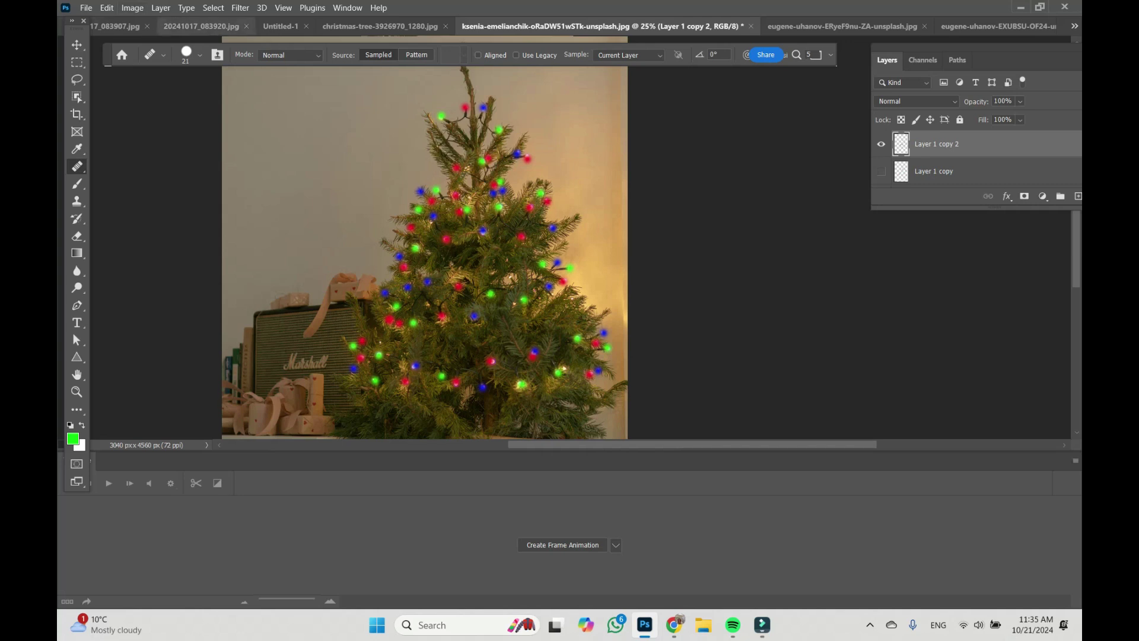
Apply a Hue/Saturation adjustment to the second copy of the lights with Hue set to -125.
click(133, 8)
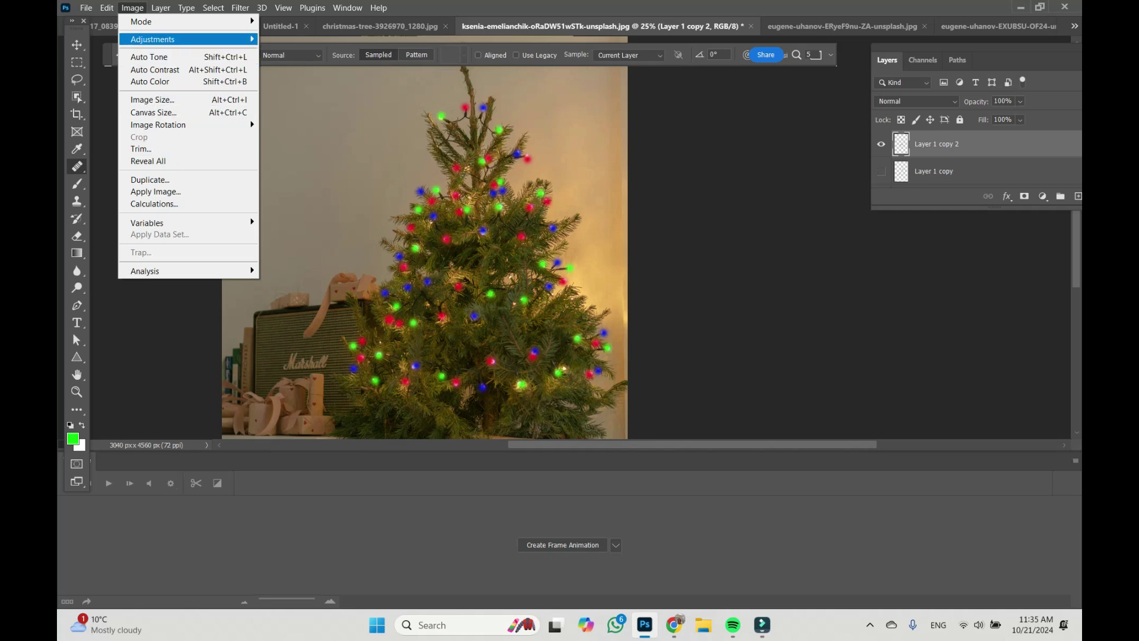
mouse_move(178, 39)
click(308, 106)
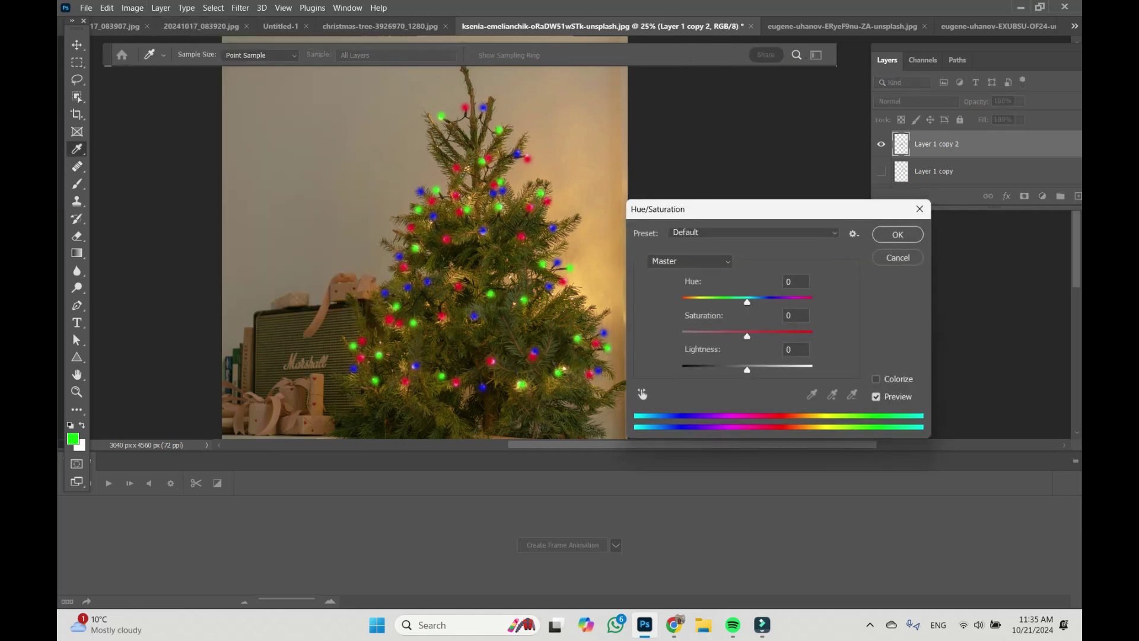
drag(748, 303, 710, 303)
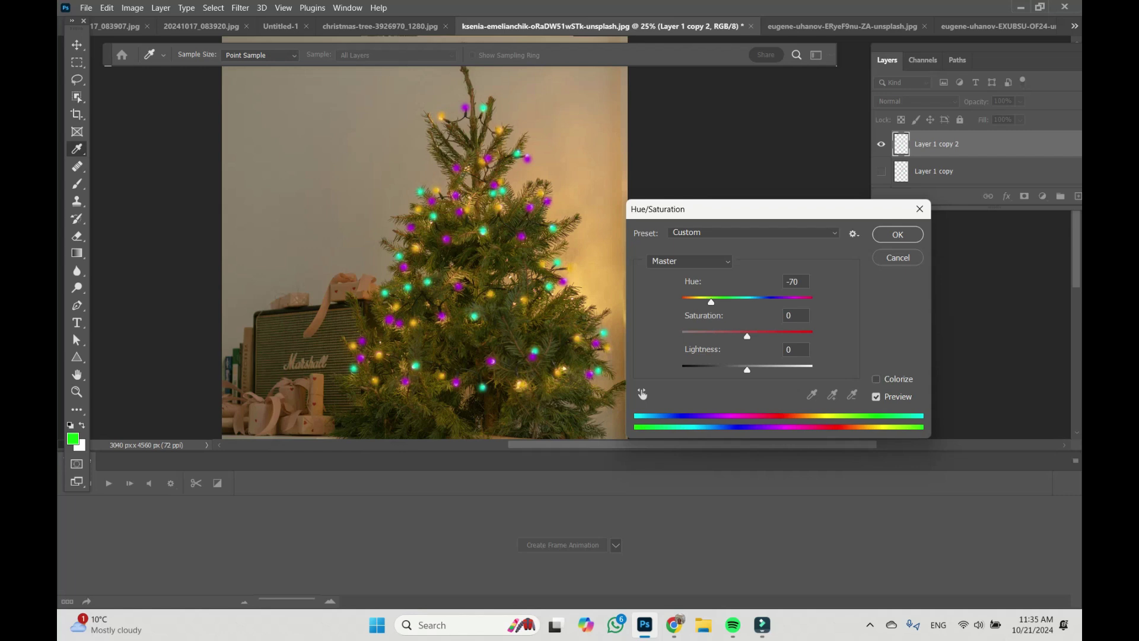
drag(711, 303, 701, 303)
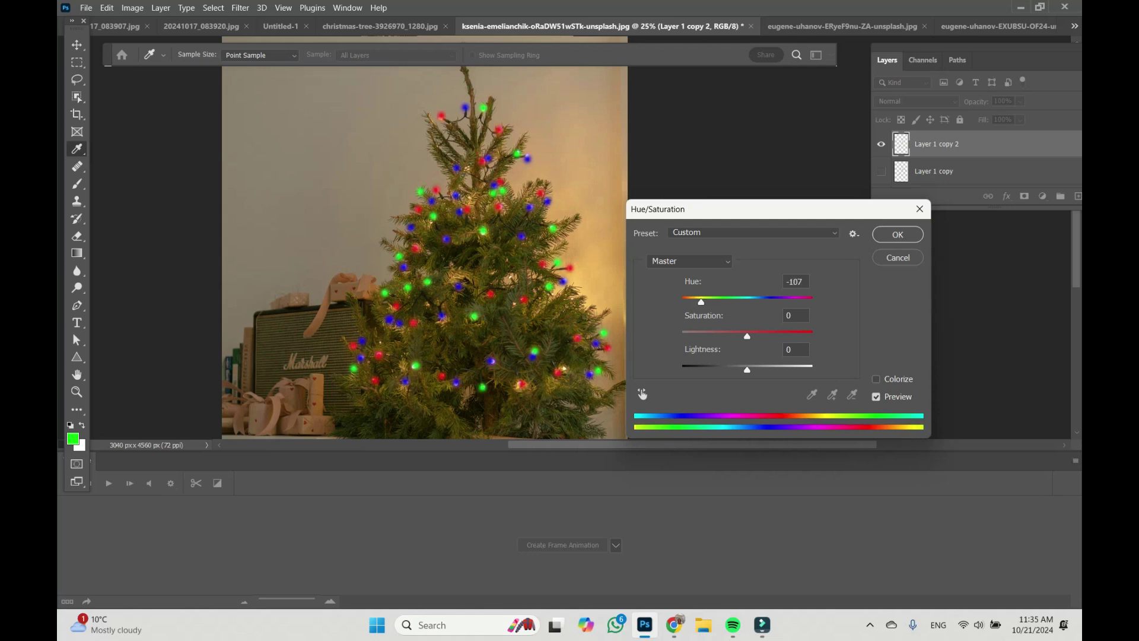
drag(701, 302, 697, 303)
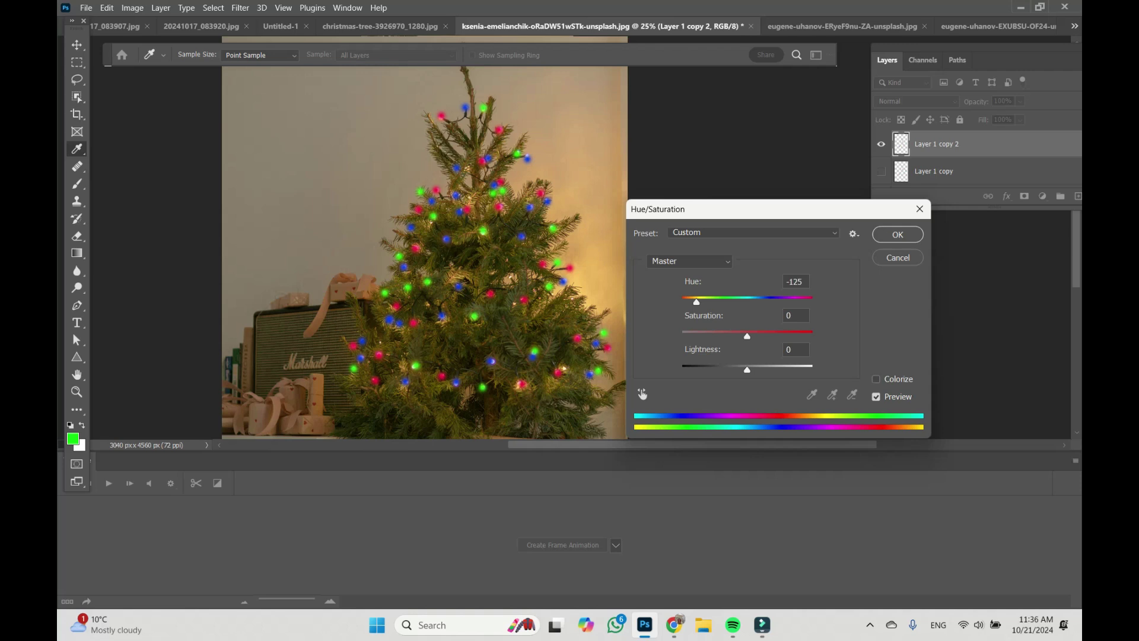
drag(696, 303, 696, 303)
key(Return)
key(j)
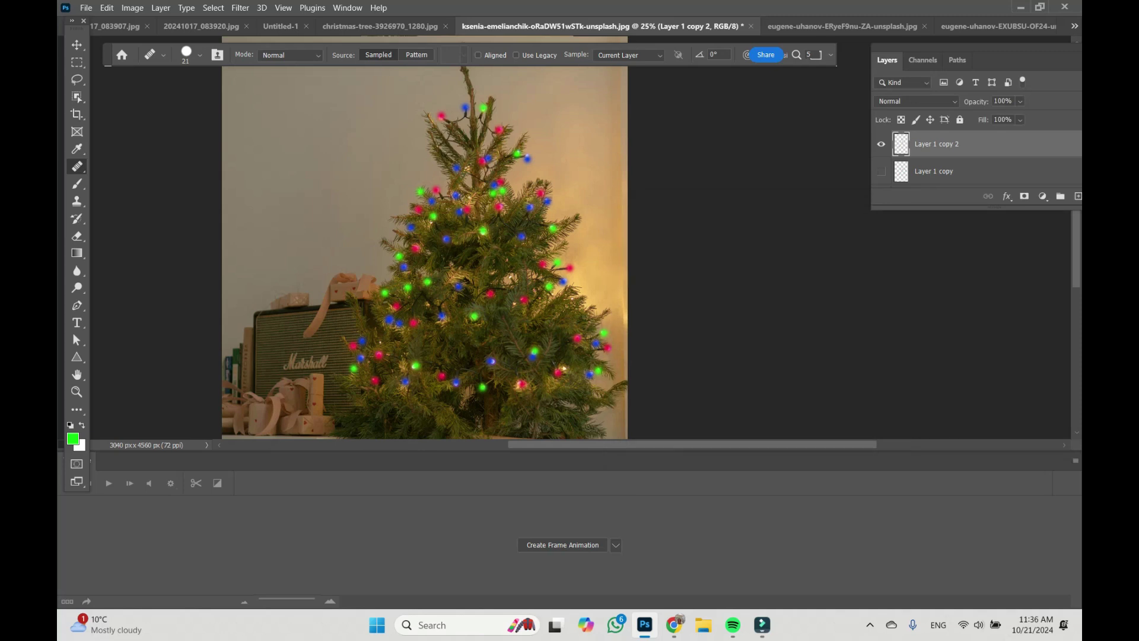
Toggle the visibility of Layer 1 copy 2 off and on to check its recoloured lights.
click(881, 144)
click(881, 145)
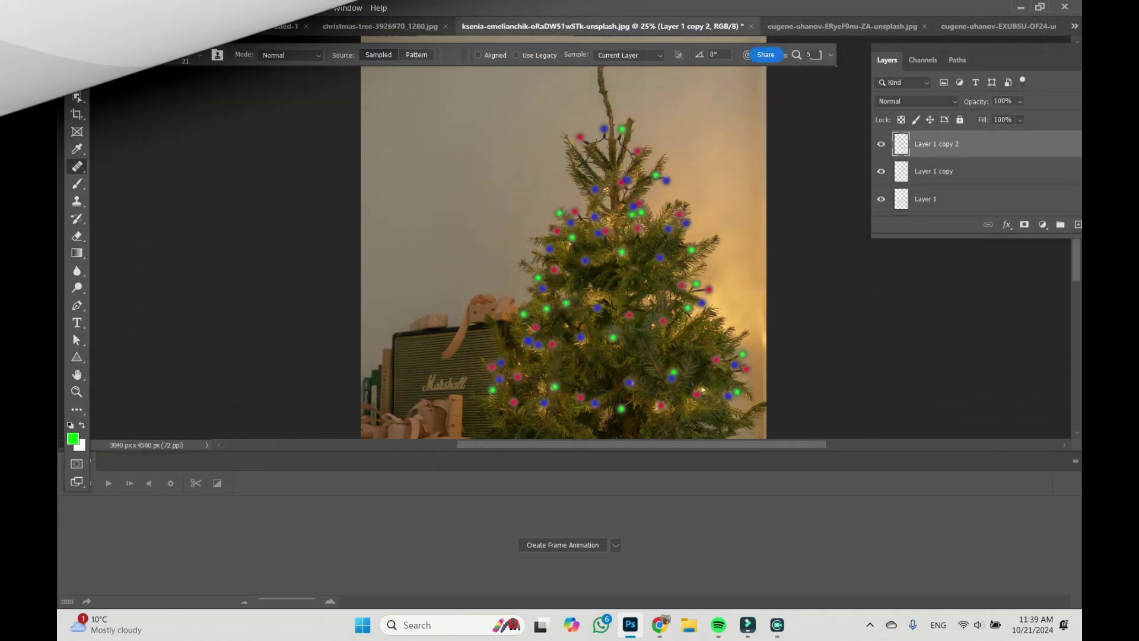
Hide Layer 1 copy 2 and Layer 1 copy, leaving the original lights on Layer 1 and the Background showing.
click(881, 145)
click(881, 171)
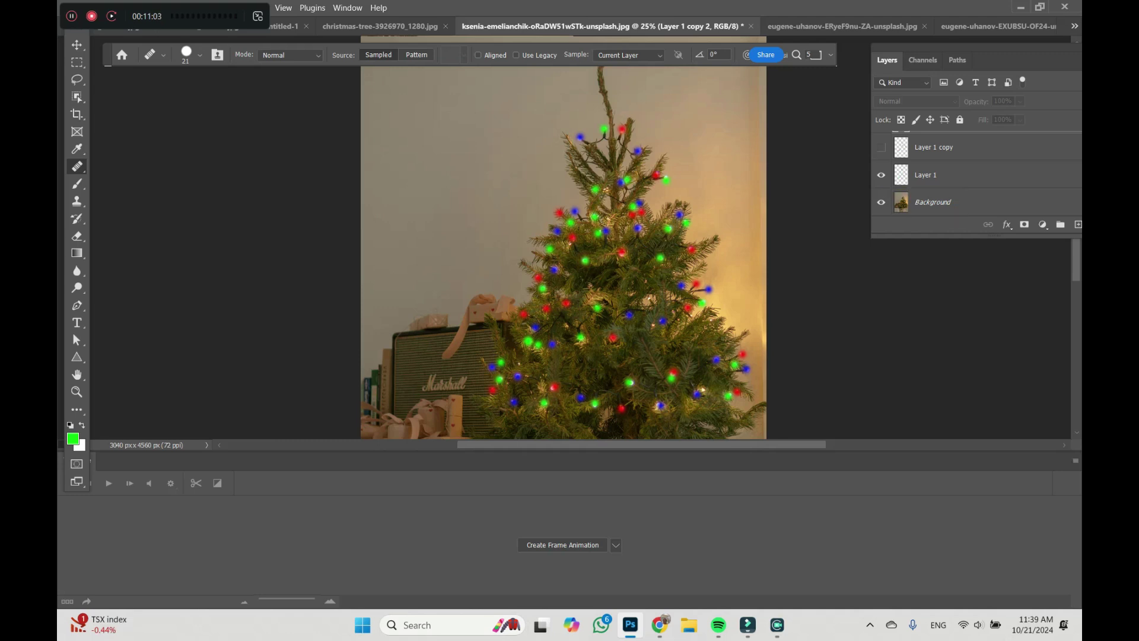
click(881, 175)
Turn the Timeline off and show it again.
click(348, 8)
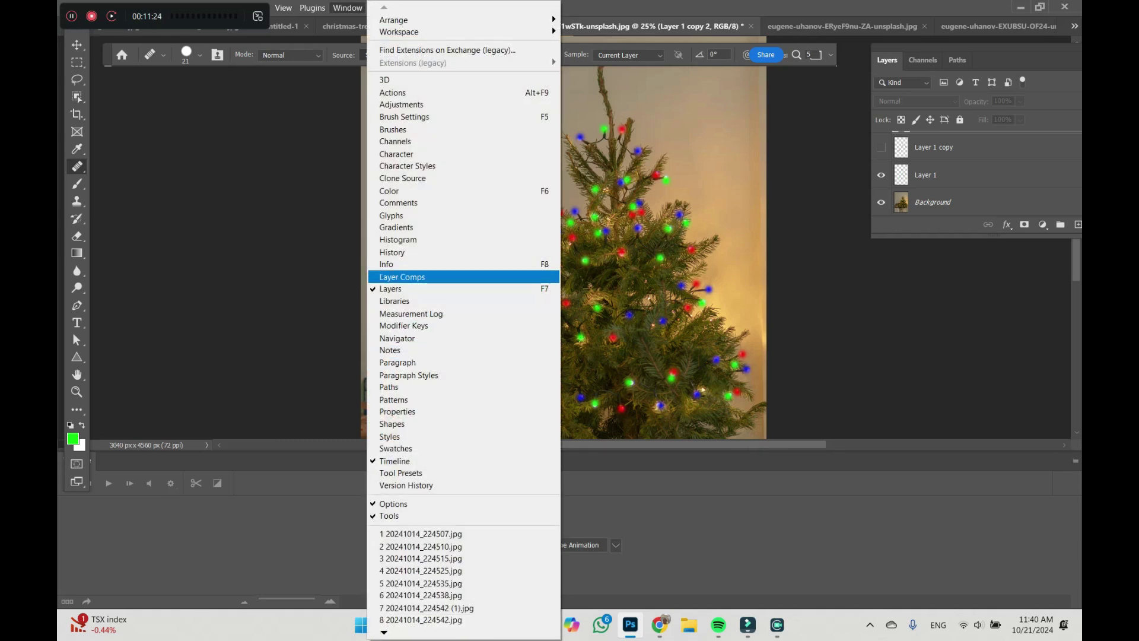
click(394, 461)
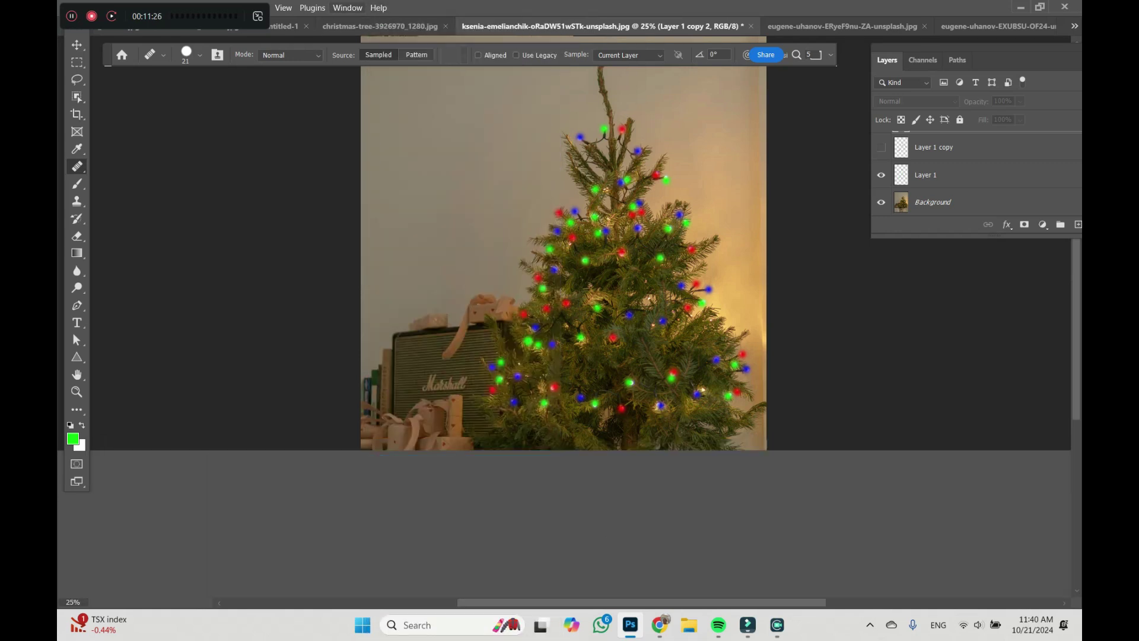
click(347, 8)
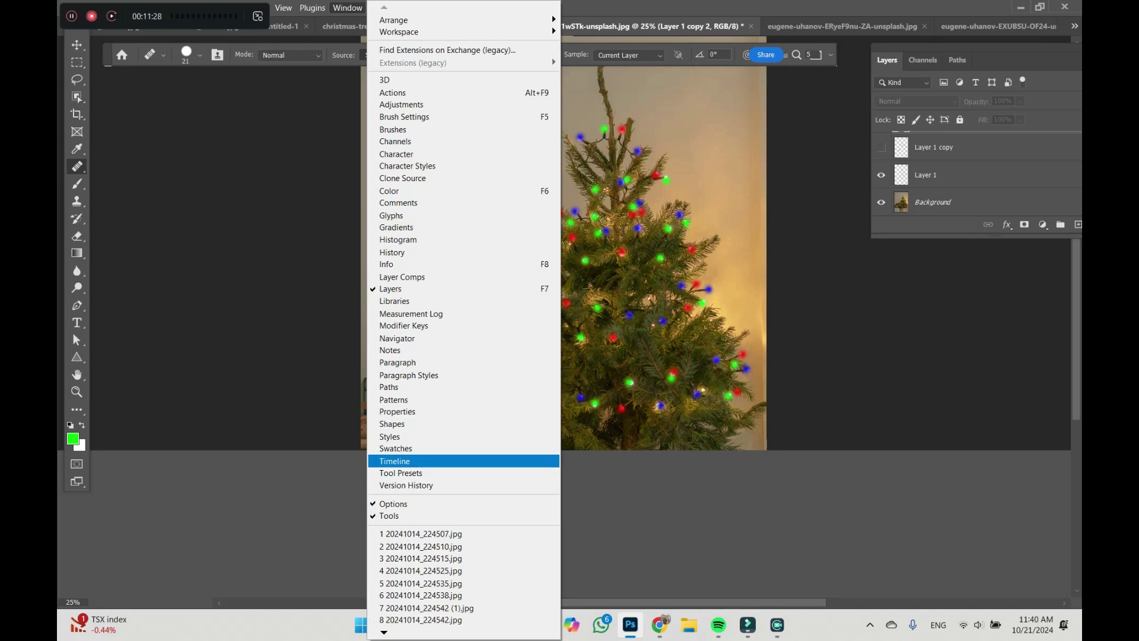
click(395, 461)
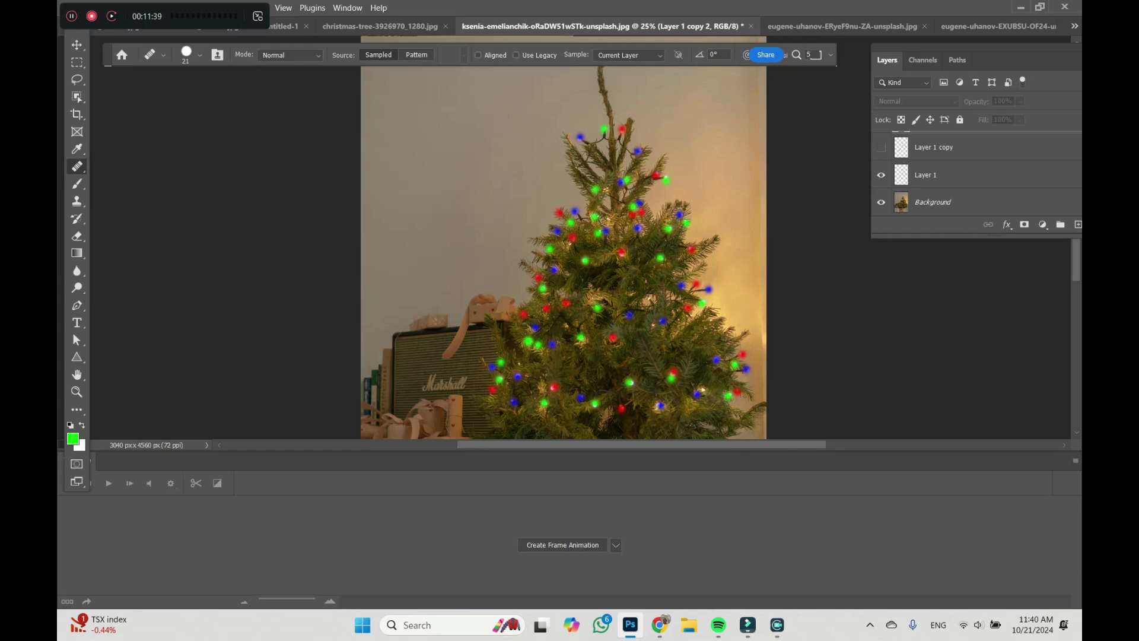
Try the video timeline option, switch back to frame animation and create the frame animation.
click(616, 546)
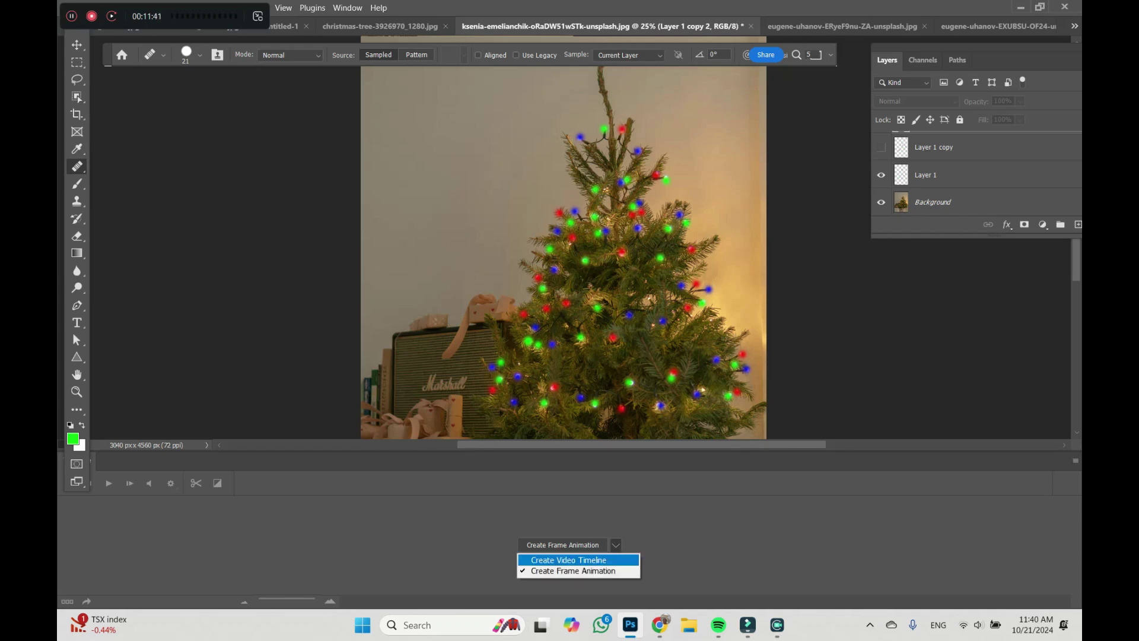
click(568, 560)
click(616, 545)
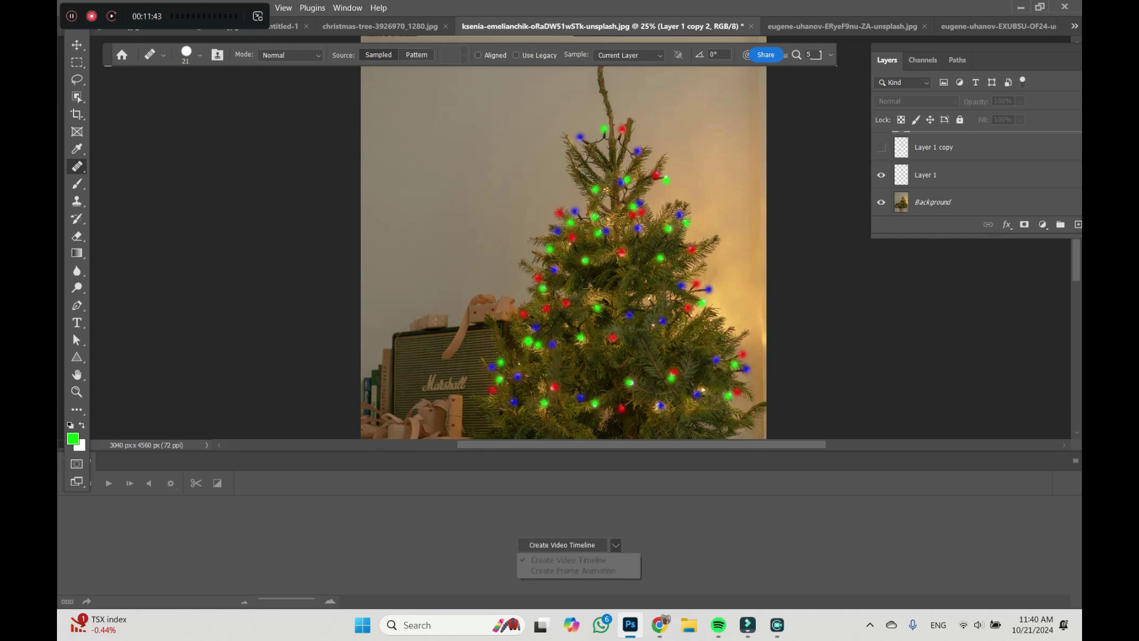
click(573, 571)
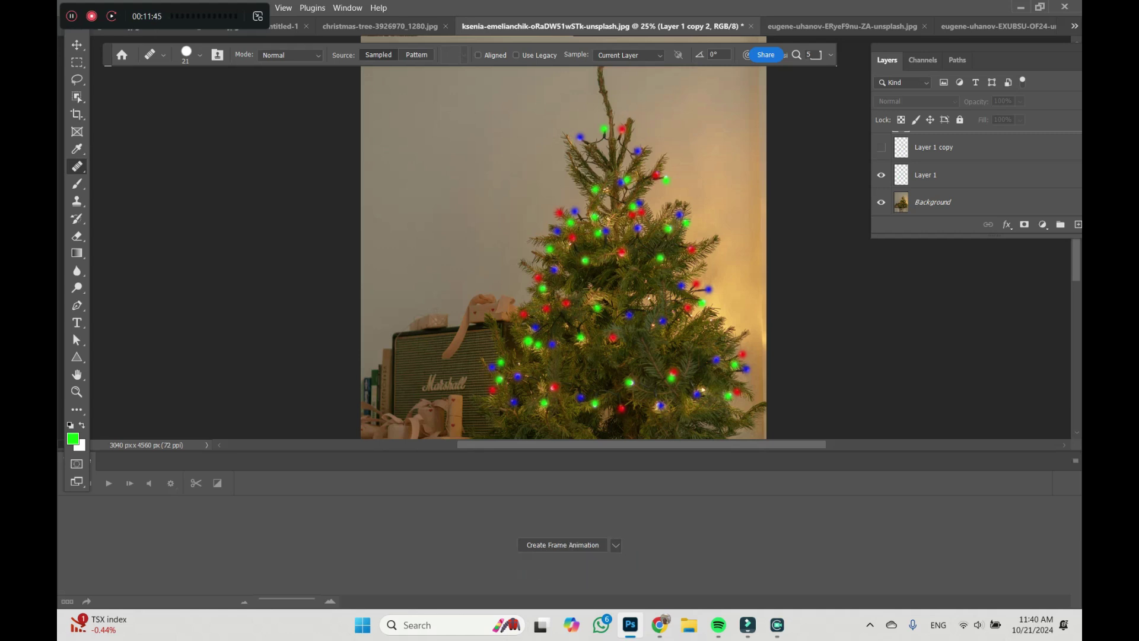
click(562, 544)
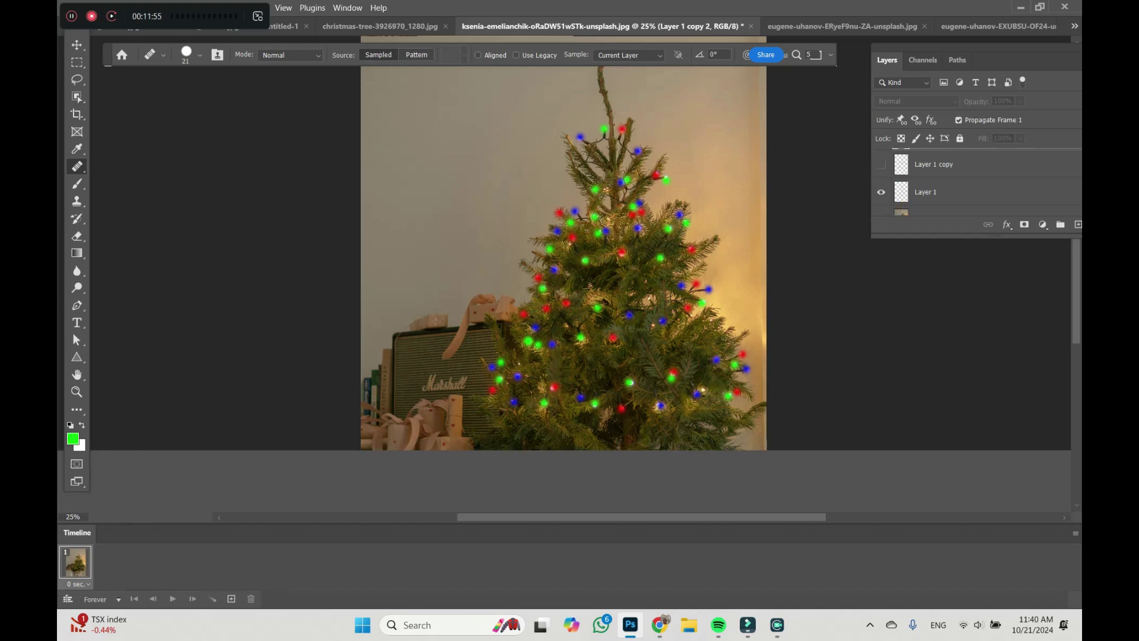
Lengthen the layer list until all three light layers and the Background fit in it.
scroll(977, 181, down, 1)
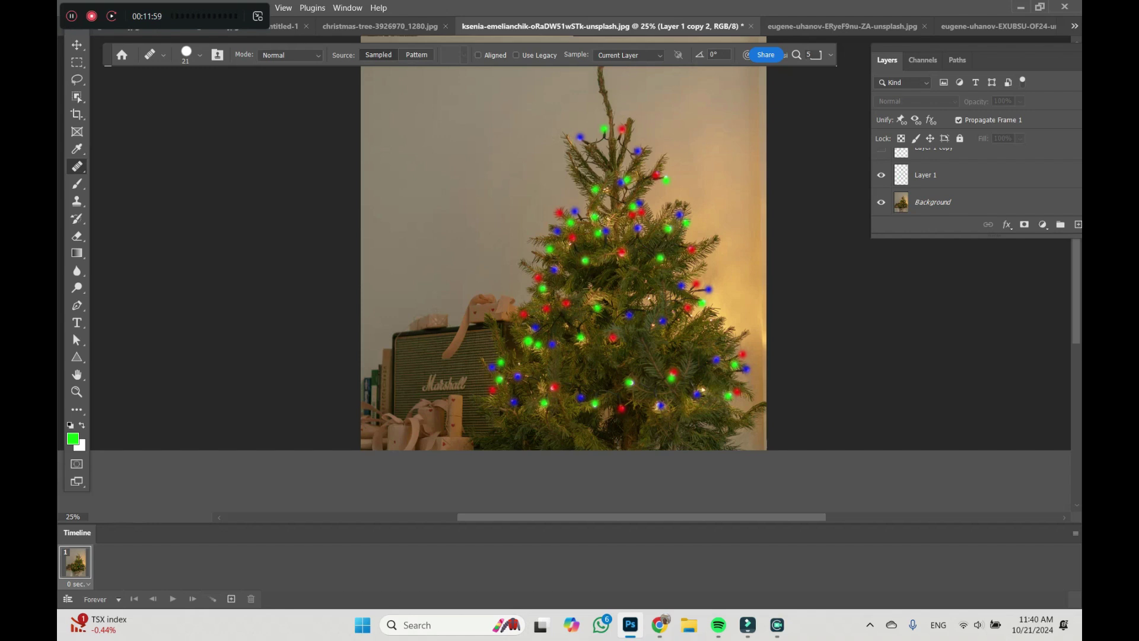
scroll(976, 181, up, 1)
scroll(977, 182, up, 1)
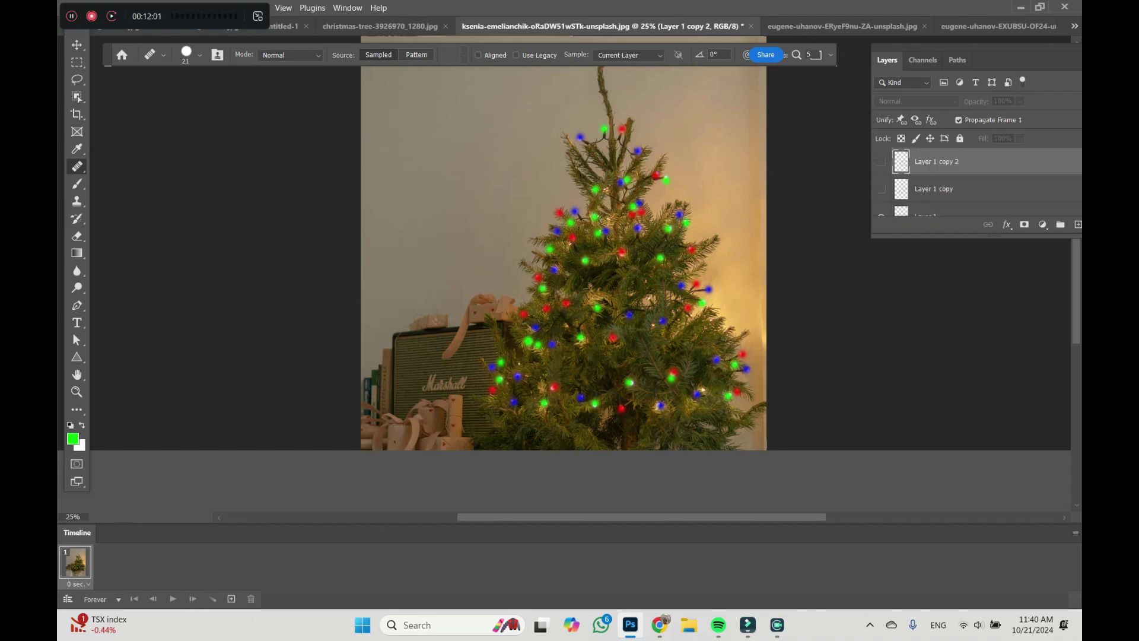
drag(994, 237, 995, 327)
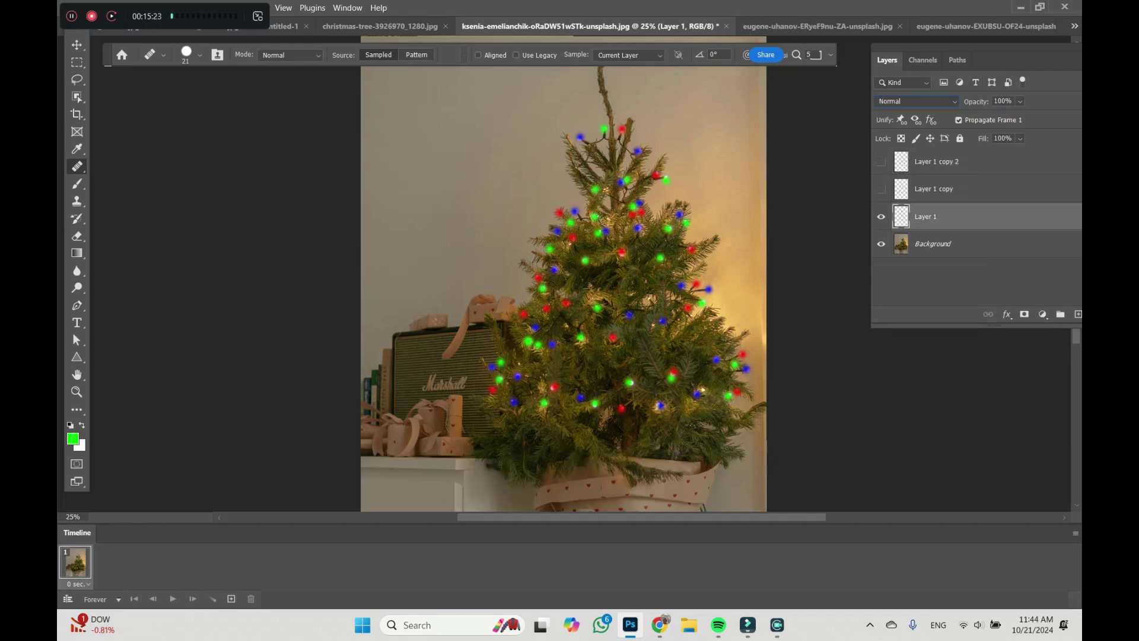
Set the blend mode of Layer 1 to Overlay.
click(916, 101)
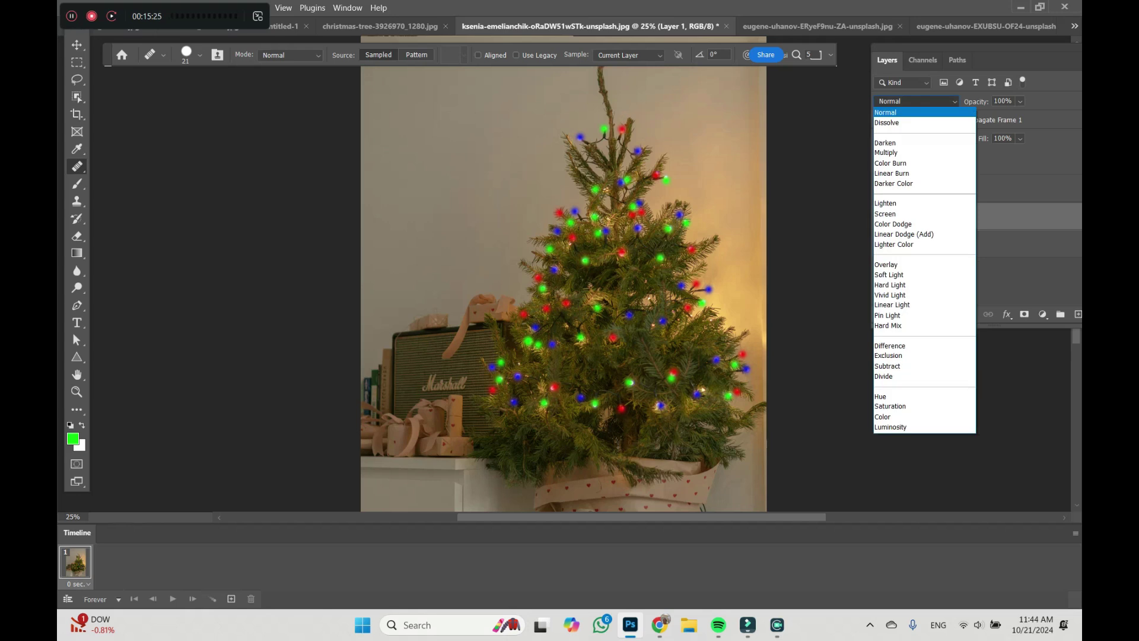
key(Up)
key(Up)
key(Return)
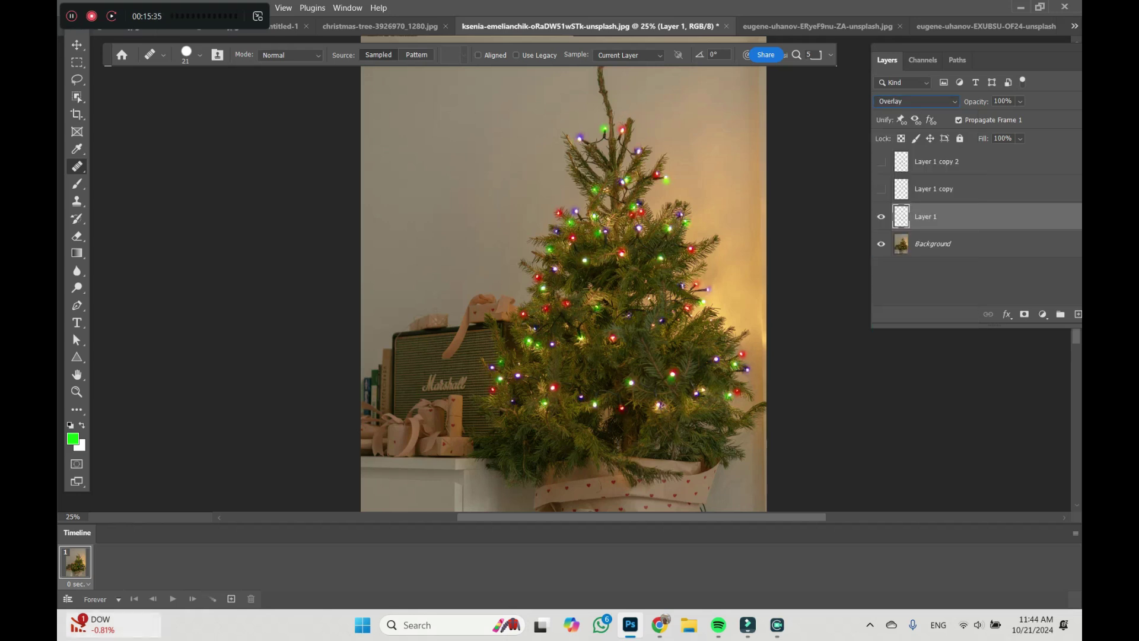
Add a second animation frame with Layer 1 copy visible and set the Frame 2 layer's blend mode to Overlay.
click(231, 599)
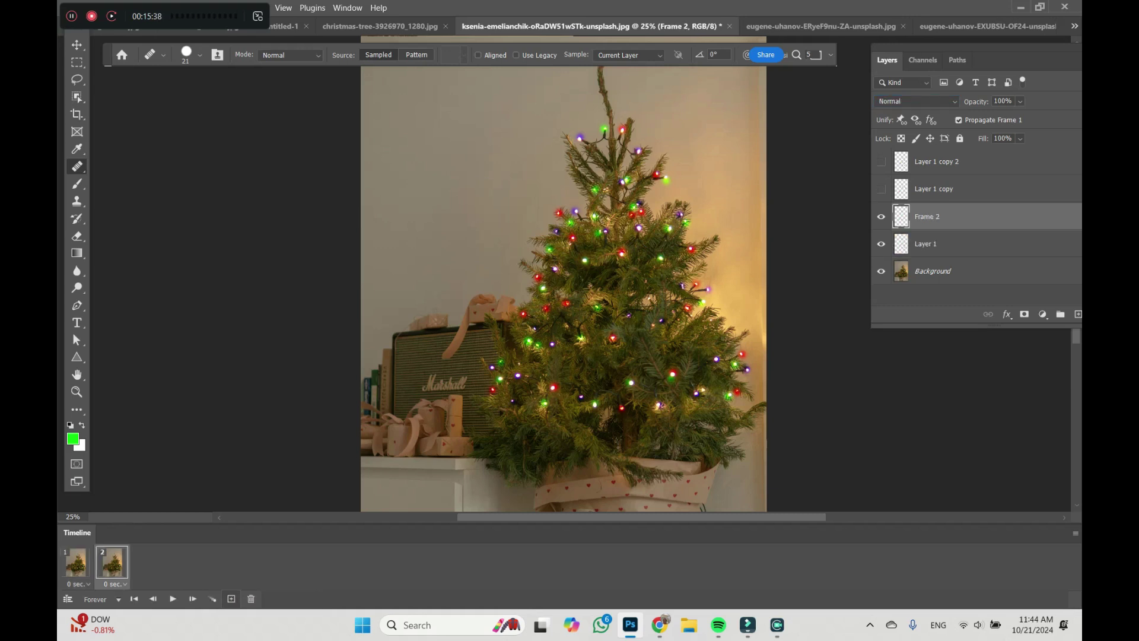
click(881, 188)
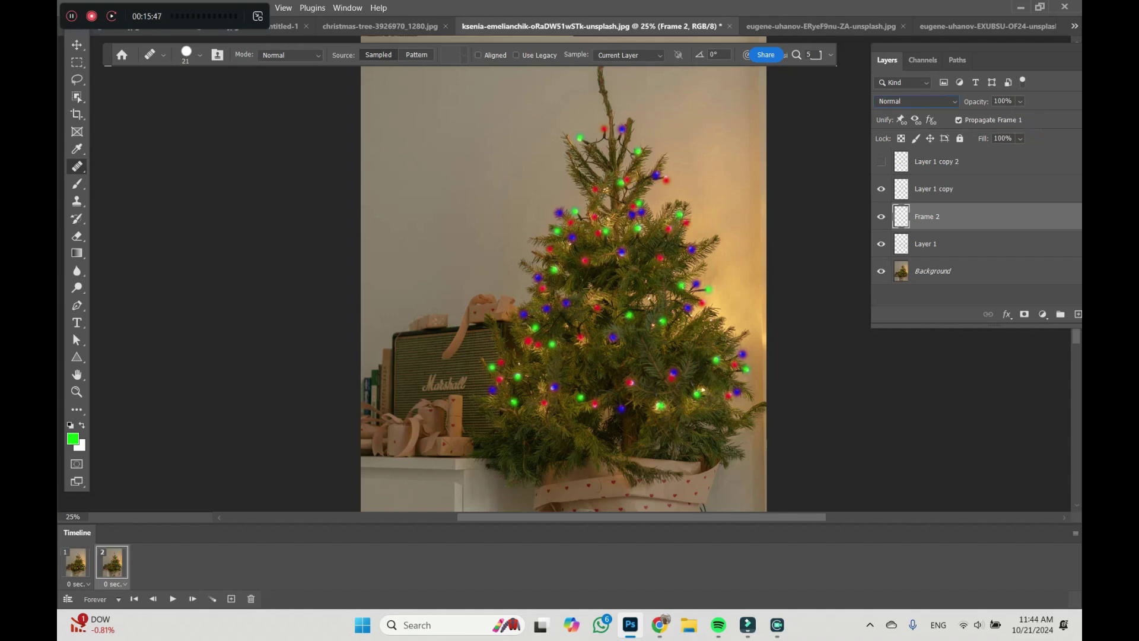
click(918, 101)
click(918, 265)
Add a third animation frame with Layer 1 copy 2 visible and set the Frame 3 layer's blend mode to Overlay.
click(231, 599)
click(881, 161)
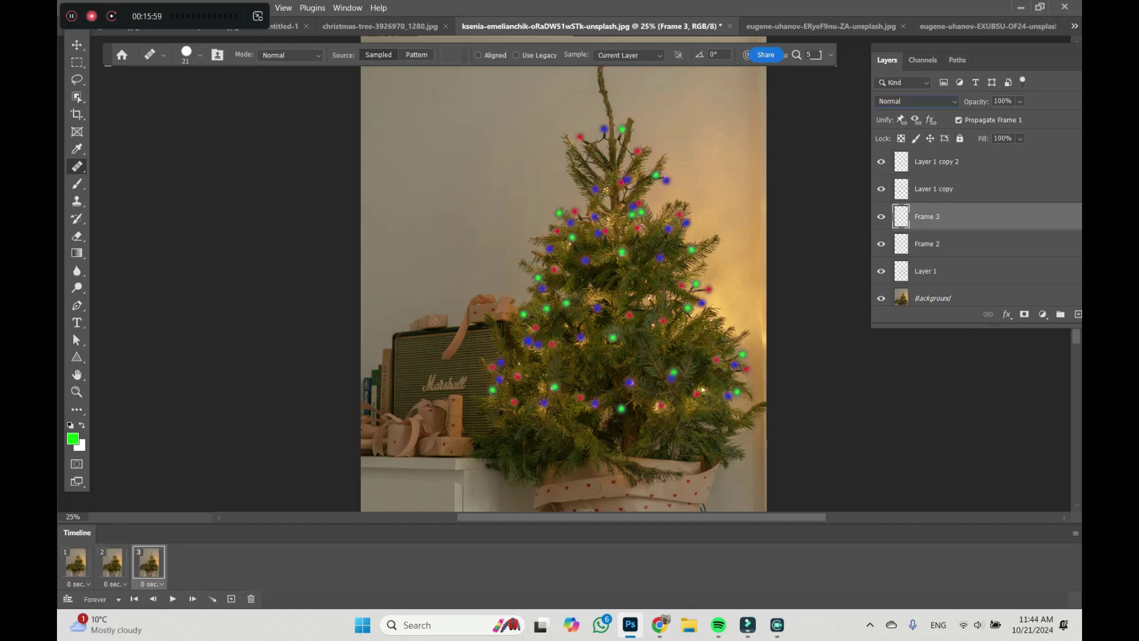
click(917, 101)
click(886, 264)
Preview the animation, set the delay of all three frames to 0.5 seconds and play it again.
click(173, 599)
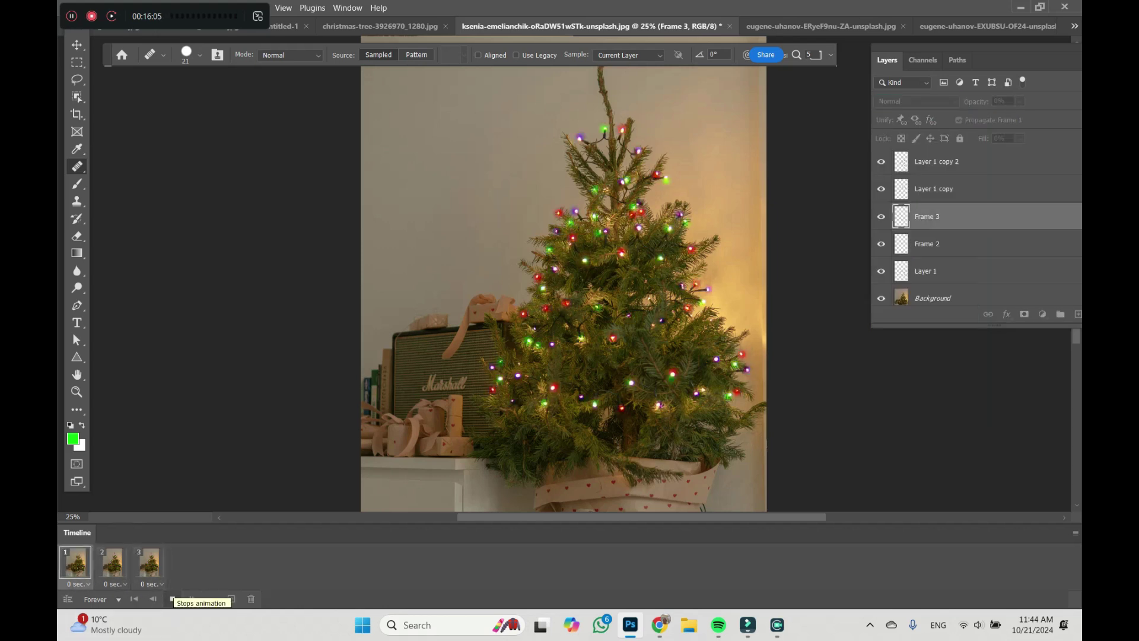
click(173, 599)
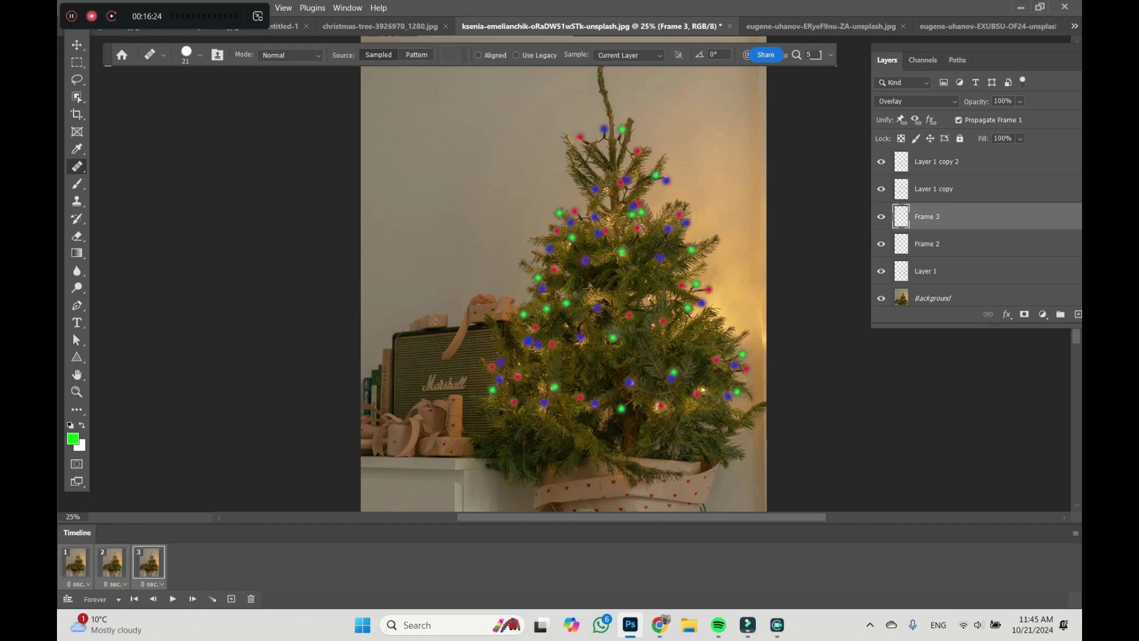
click(152, 583)
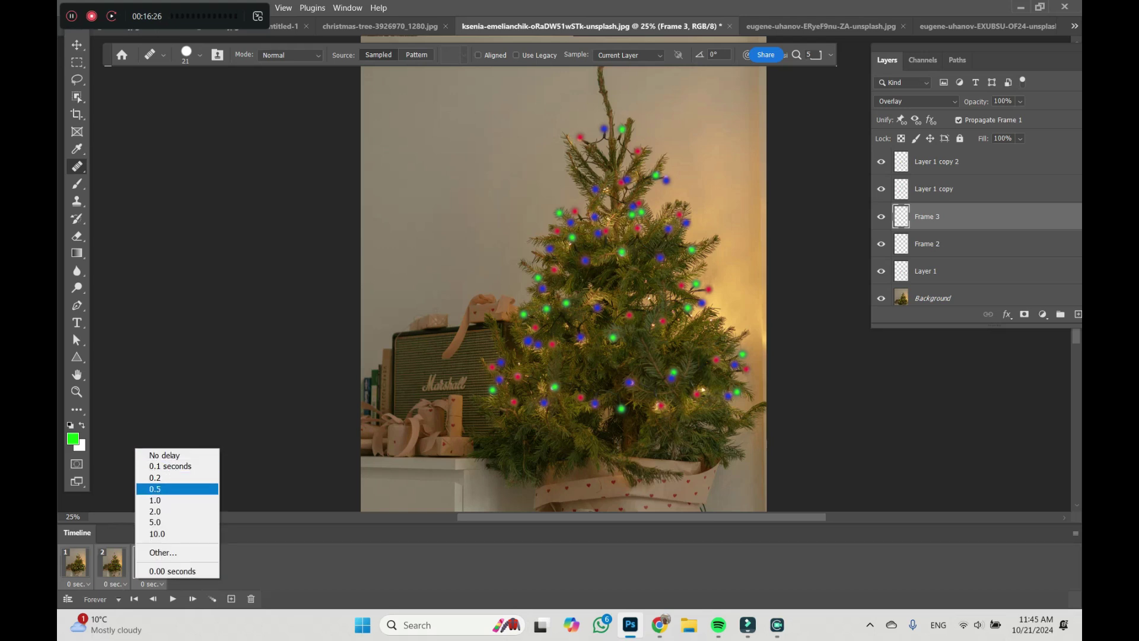
click(166, 488)
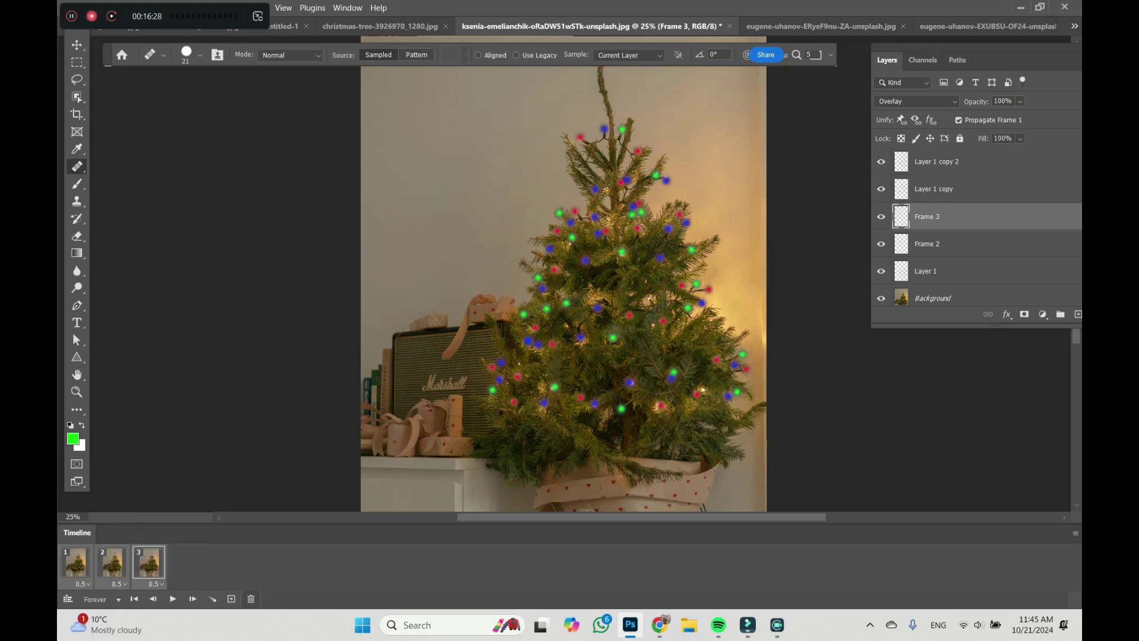
click(173, 599)
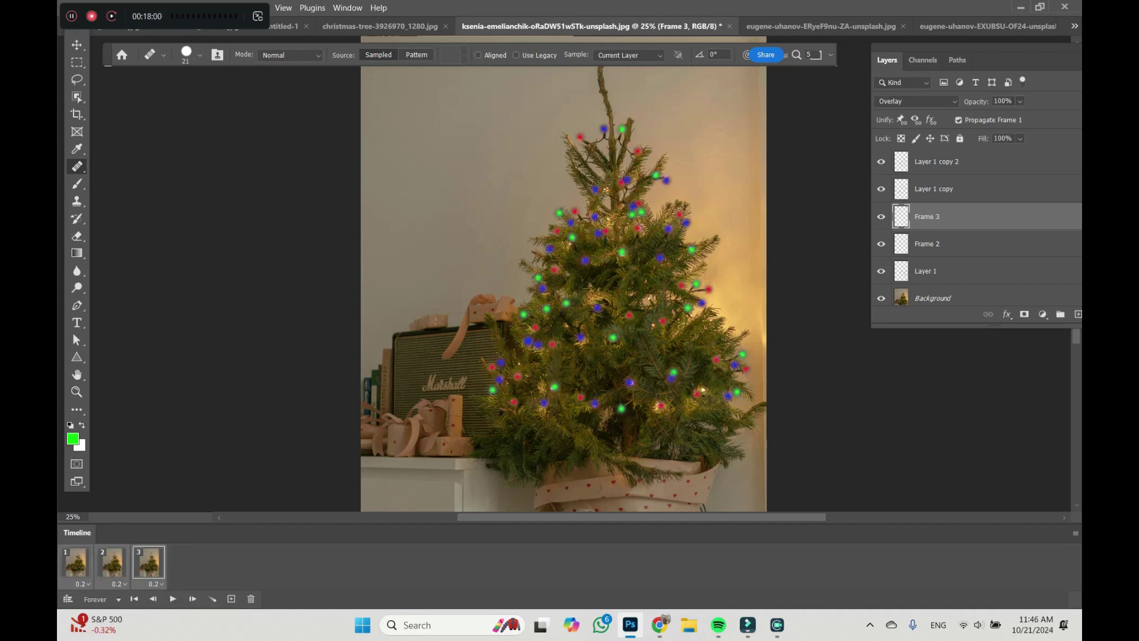
Set a custom delay of 0.3 seconds for all three frames and play the animation.
click(153, 584)
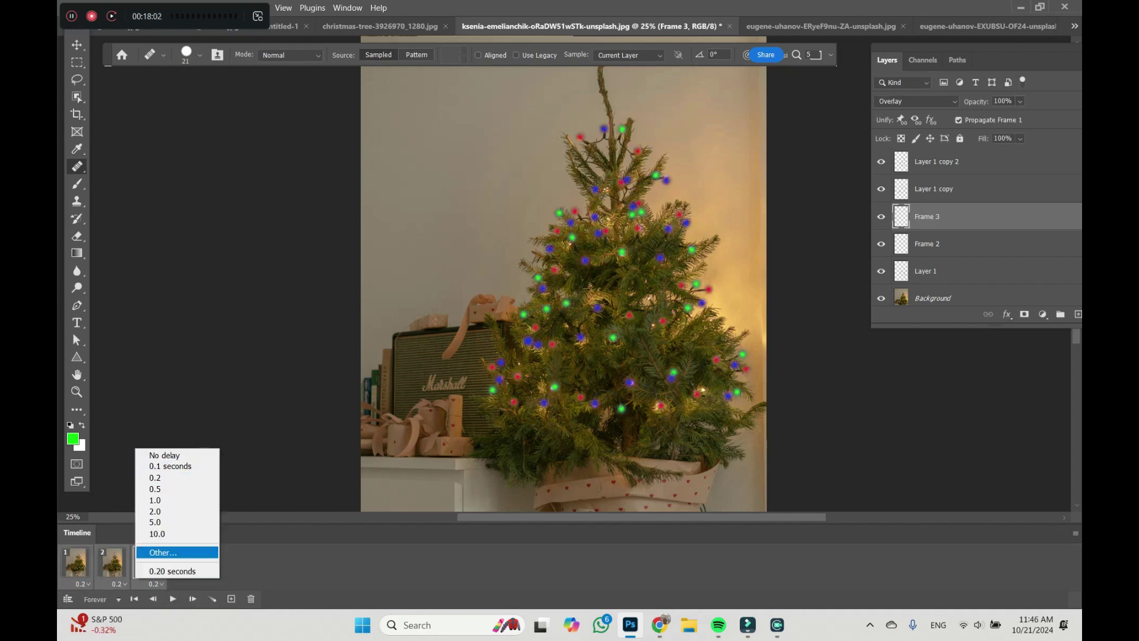
click(163, 553)
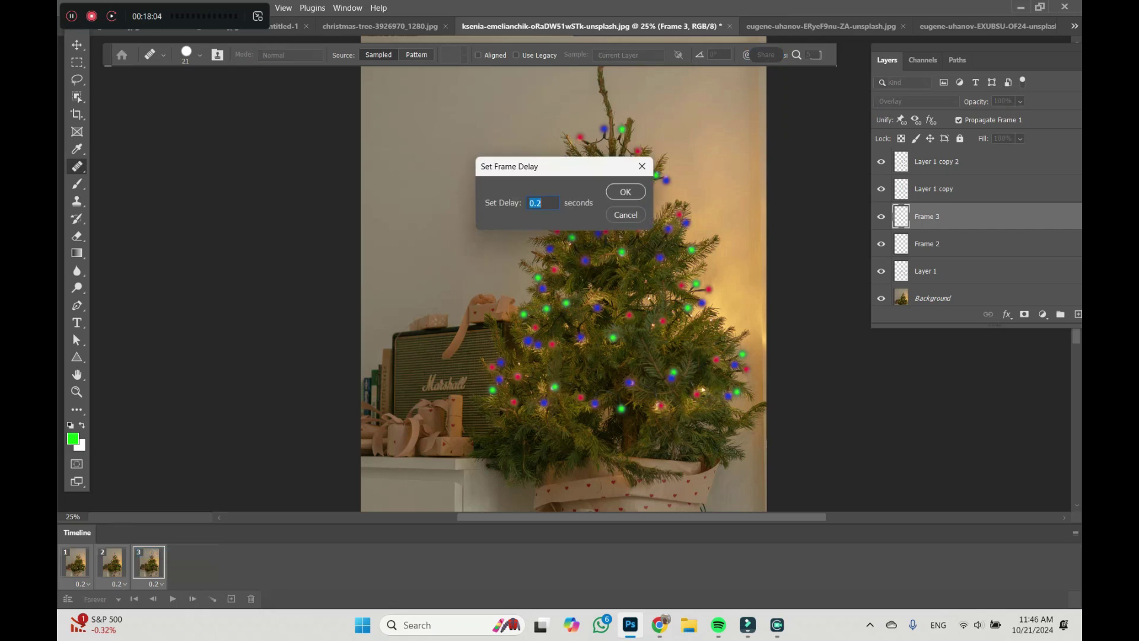
text(0.3)
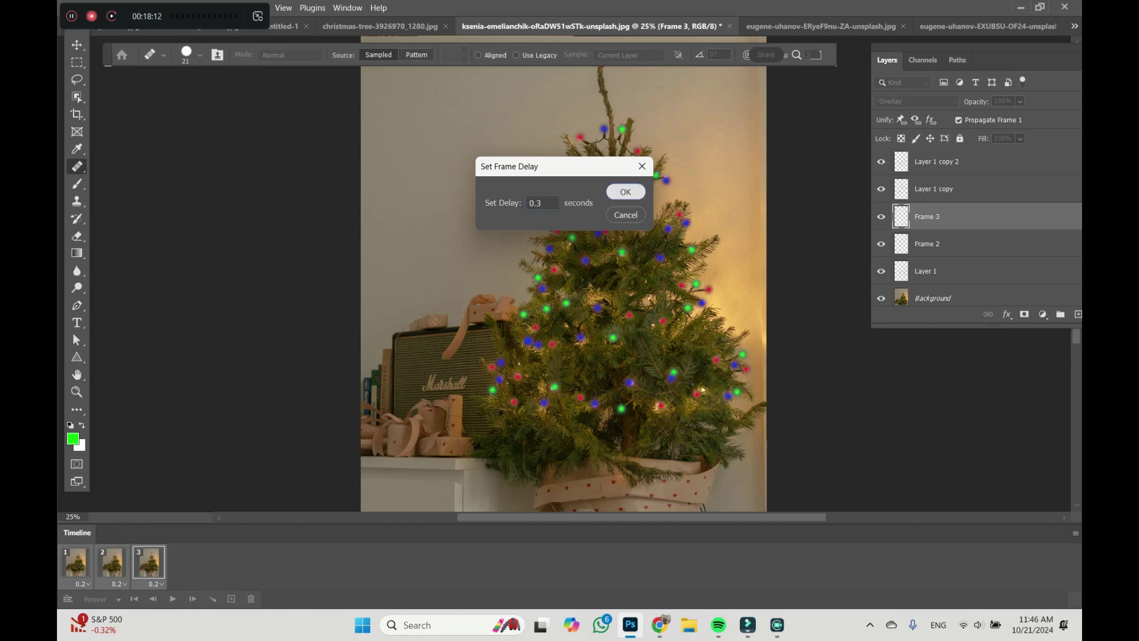
click(625, 191)
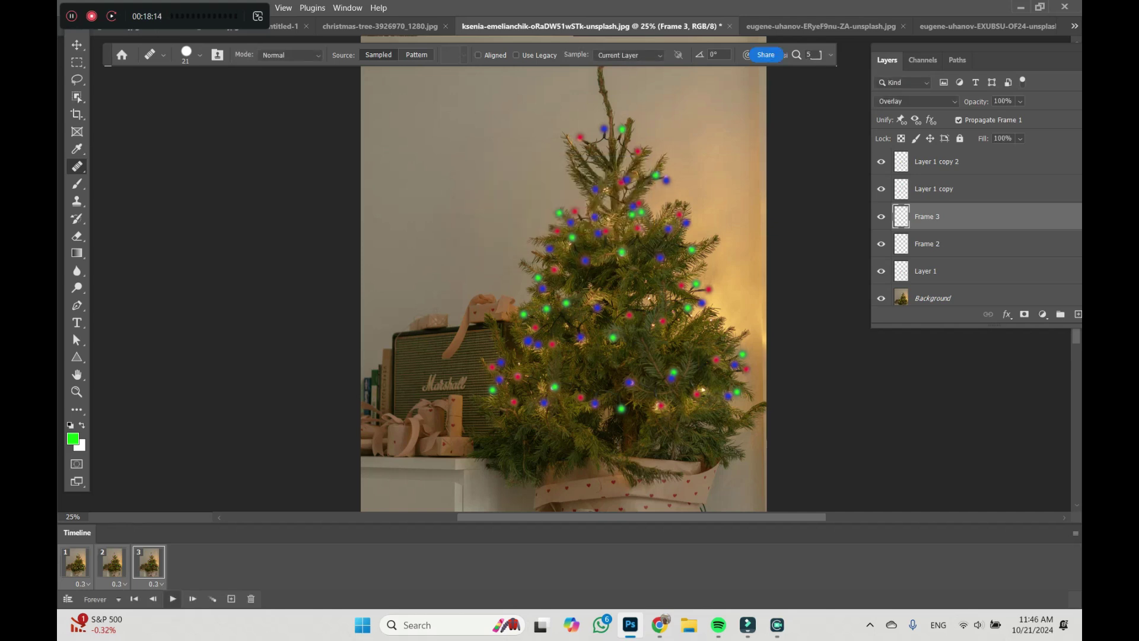
click(173, 598)
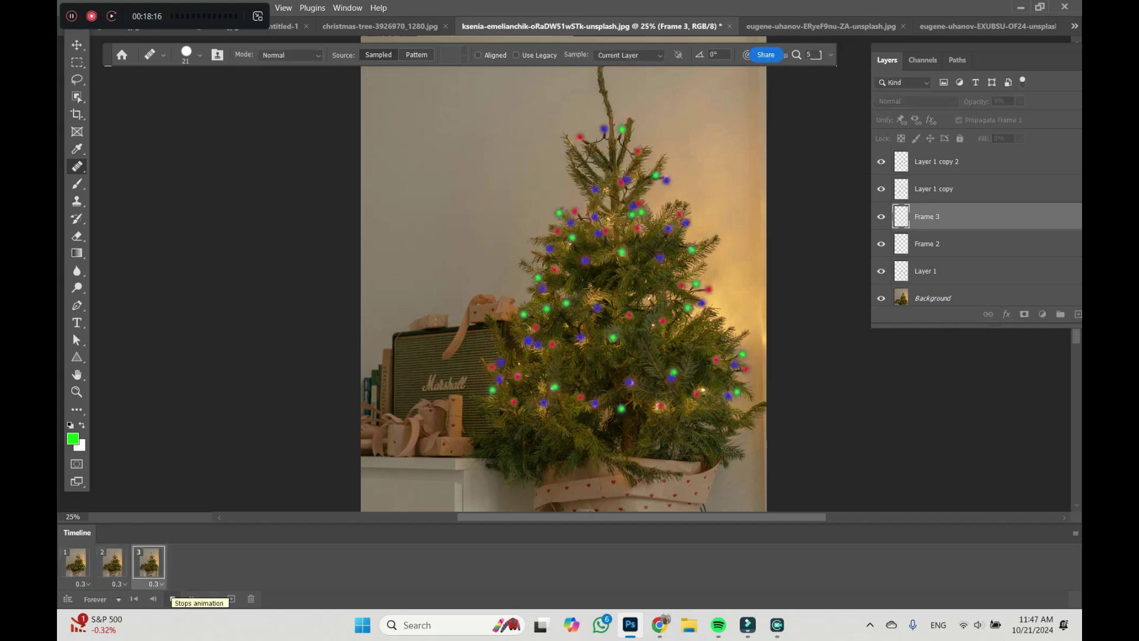